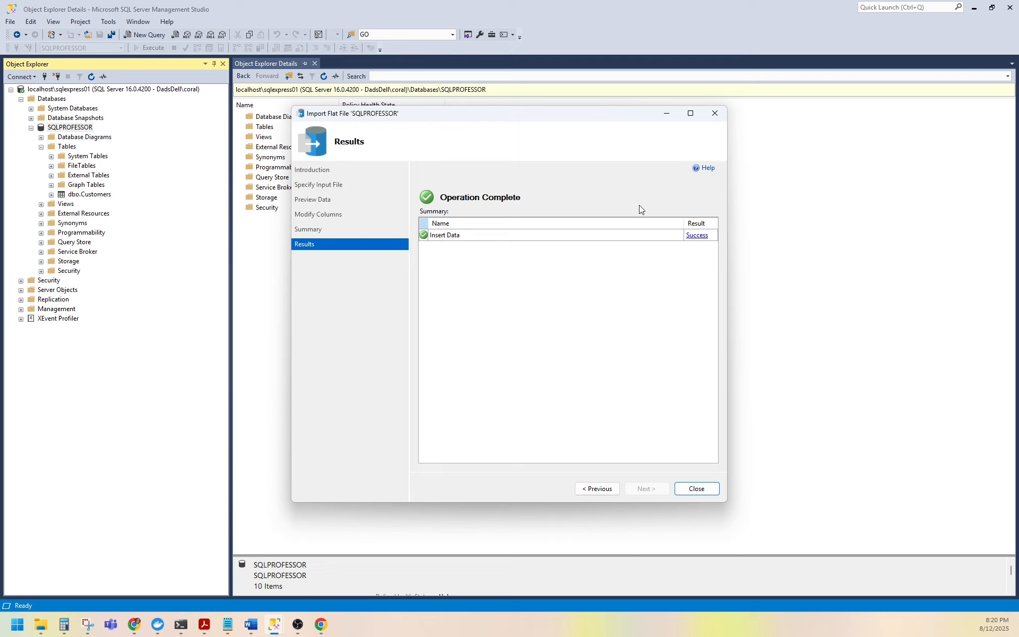
Close the Import Flat File wizard and refresh the Tables folder of the SQLPROFESSOR database.
click(697, 488)
click(63, 147)
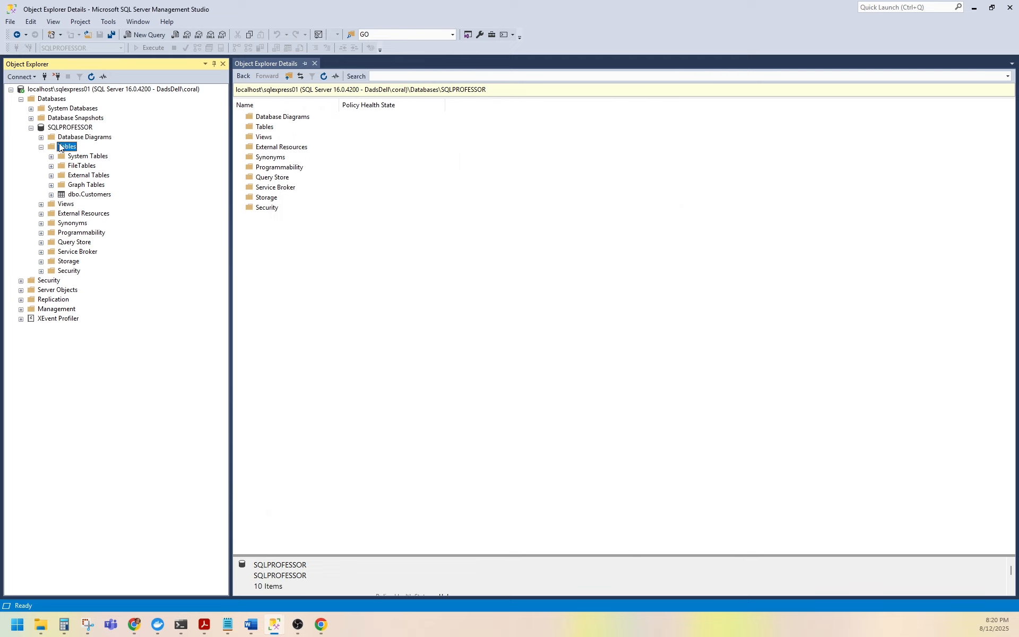
right_click(60, 147)
click(94, 208)
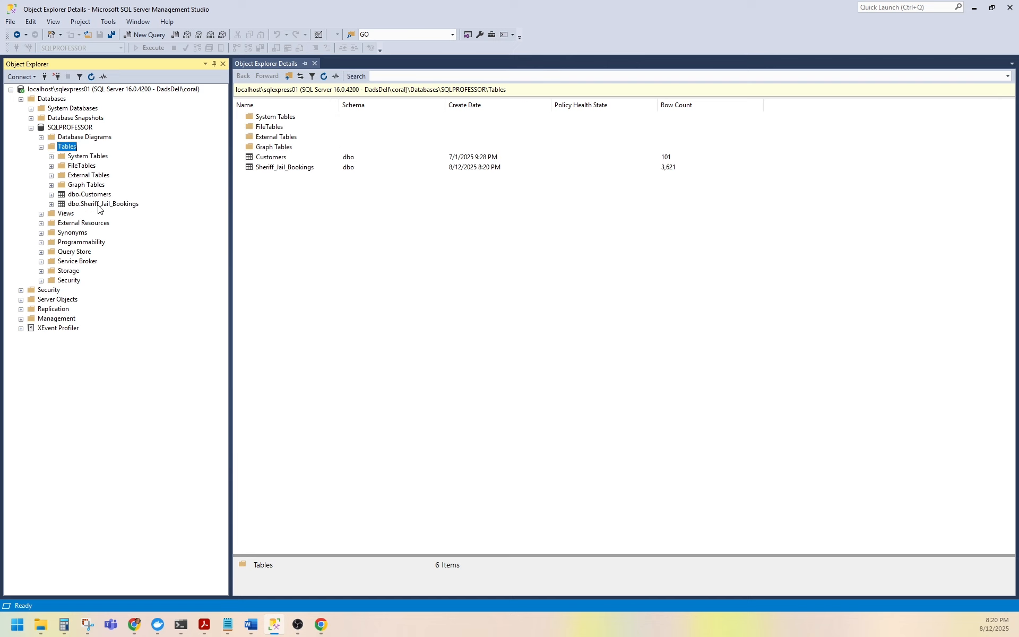
Open a query selecting the top 1000 rows of the Sheriff_Jail_Bookings table.
right_click(99, 205)
click(151, 236)
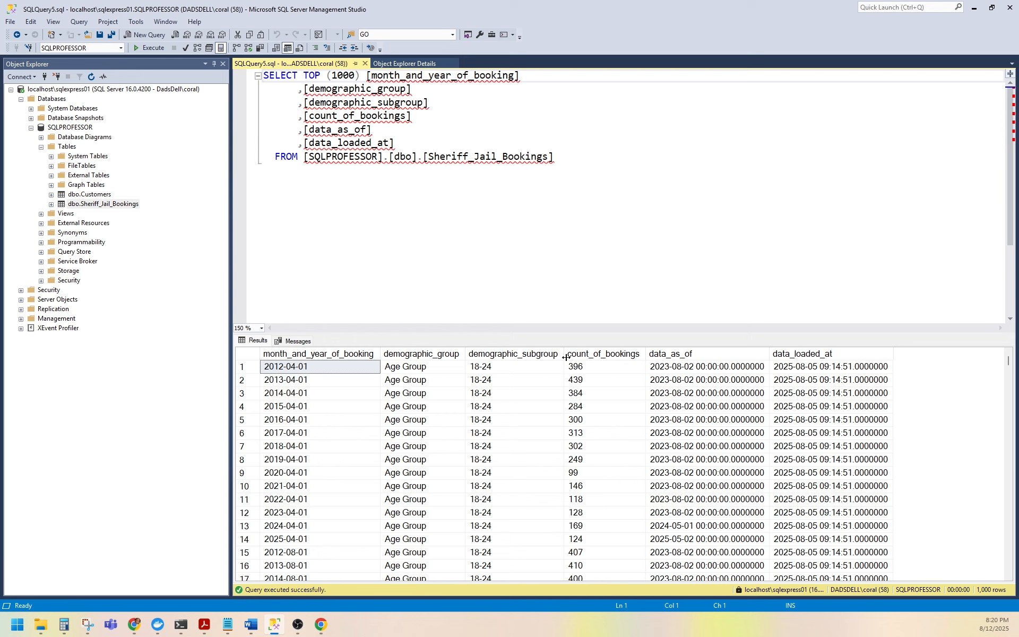
Remove the TOP (1000) limit from the query so it returns all rows of the table.
drag(361, 76, 305, 76)
key(Delete)
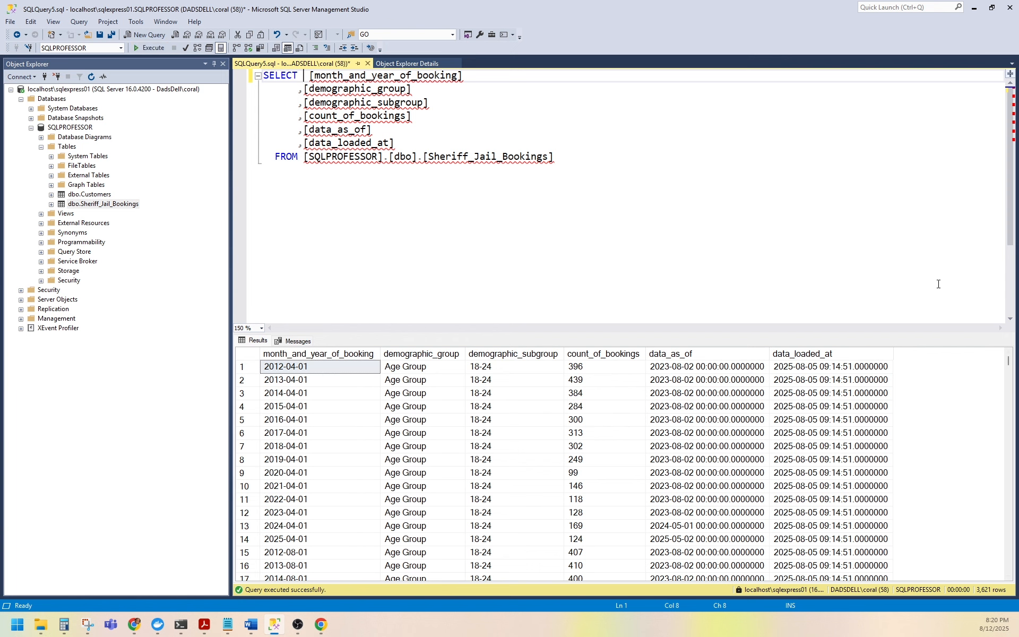
drag(1009, 360, 964, 355)
Launch the SQL Server Import and Export Wizard for the SQLPROFESSOR database and move past the welcome page.
right_click(81, 129)
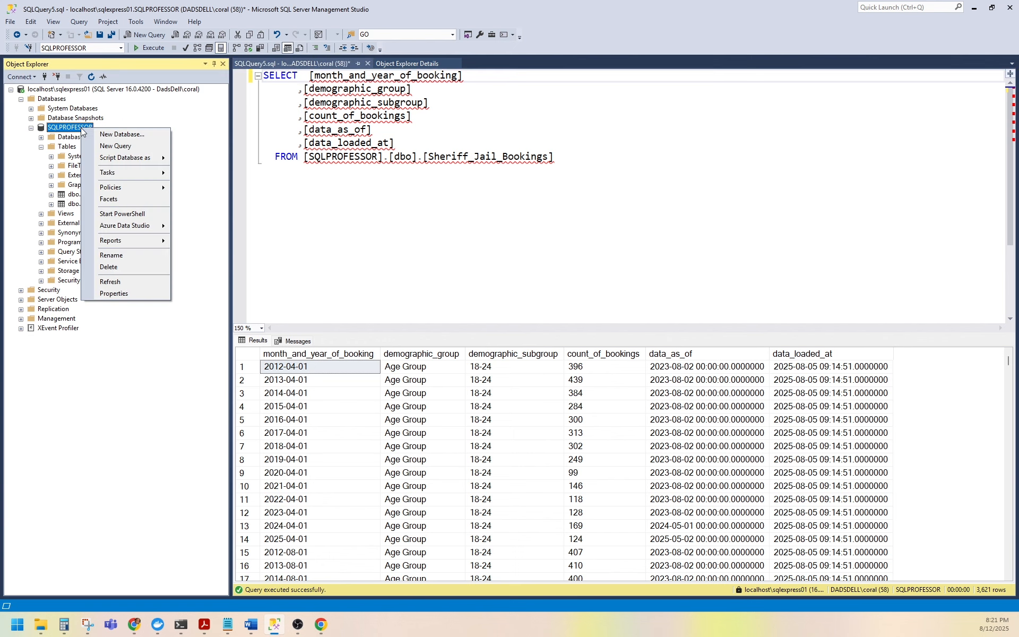
mouse_move(146, 172)
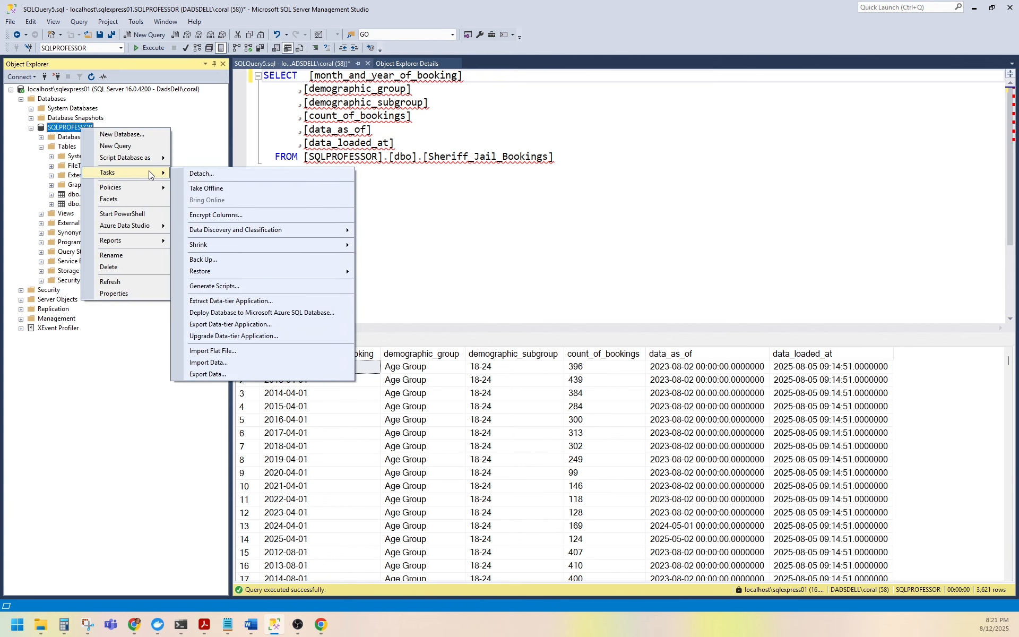
click(242, 365)
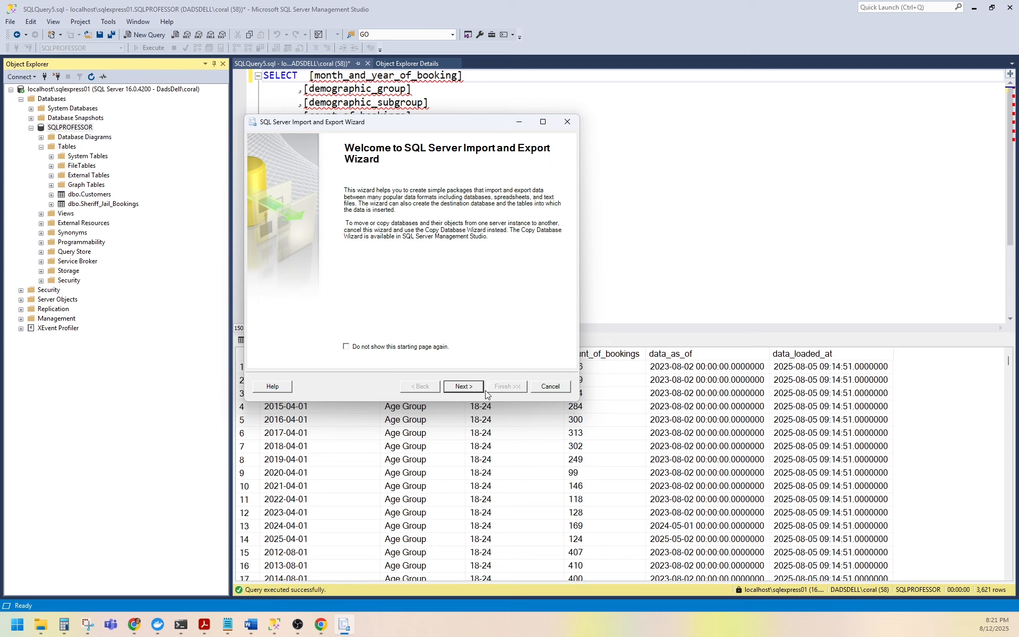
click(465, 387)
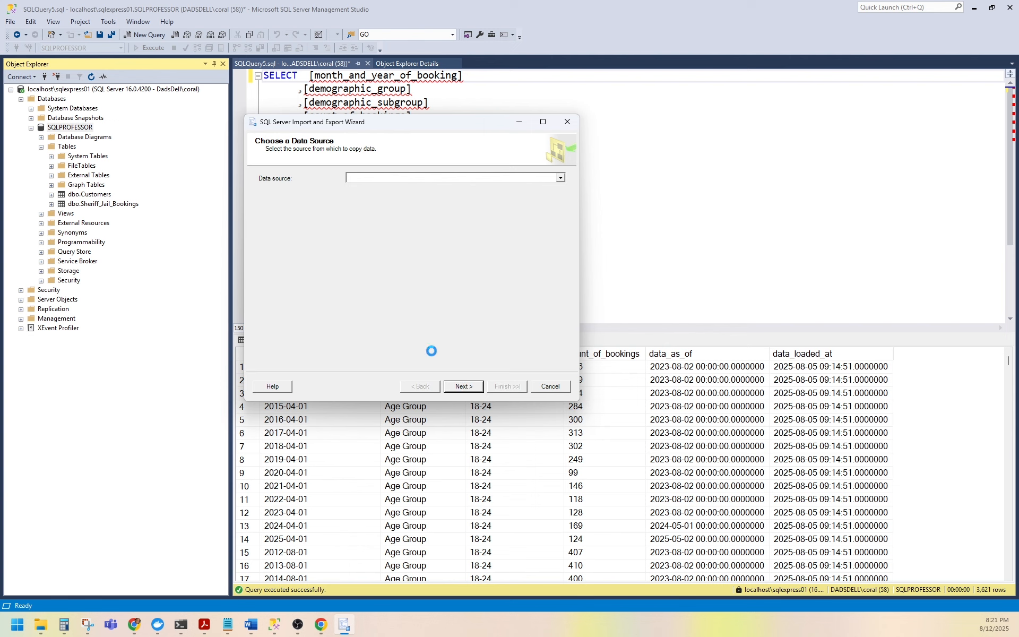
Set the data source to Flat File Source and choose the CSV file Sheriff_Jail_Bookings (1).csv from Downloads.
click(547, 180)
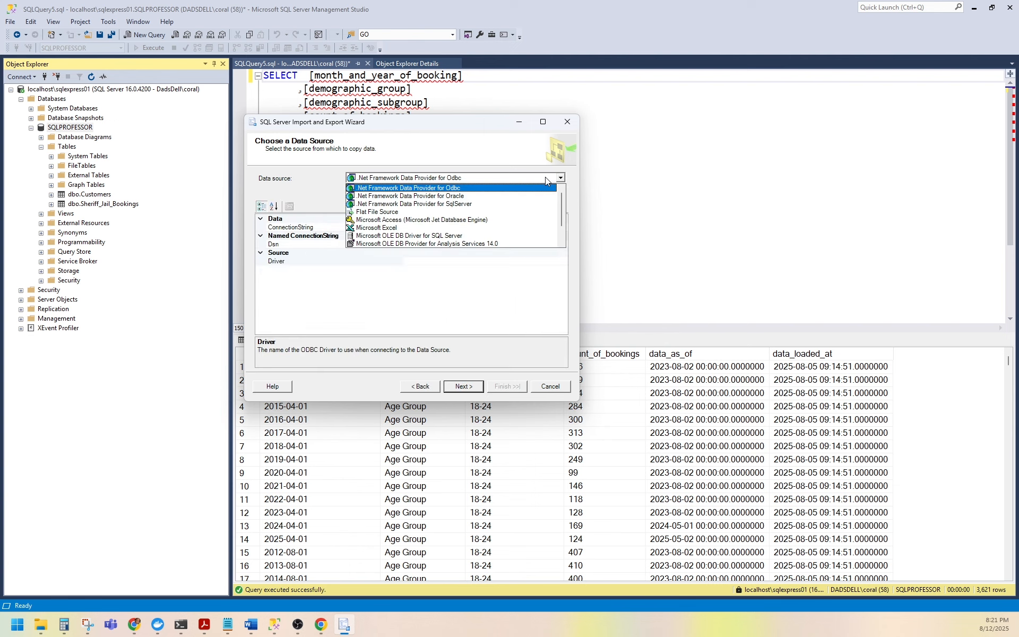
click(477, 212)
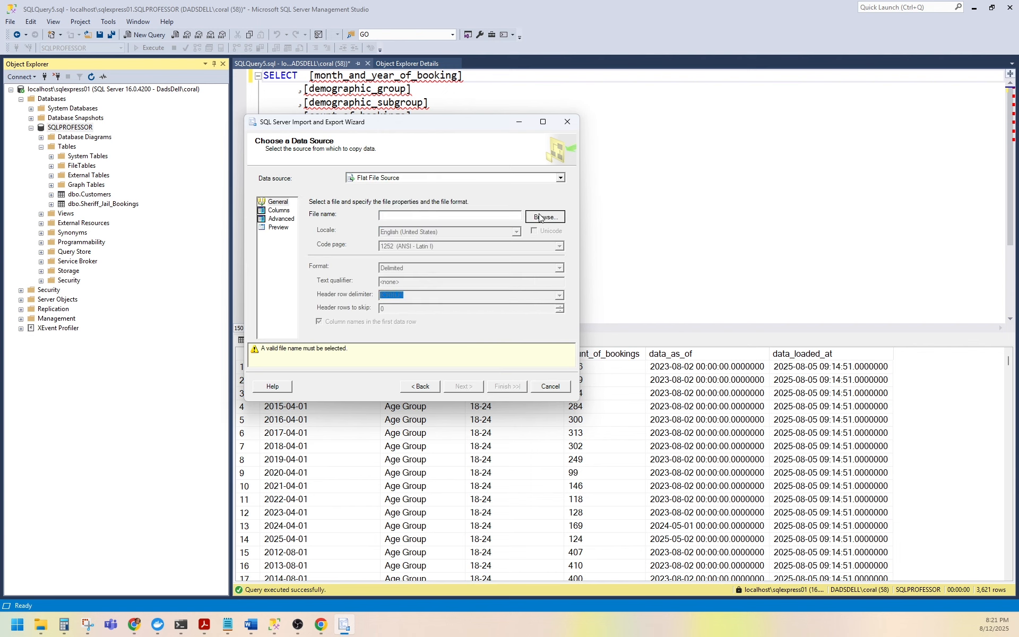
click(545, 216)
click(784, 380)
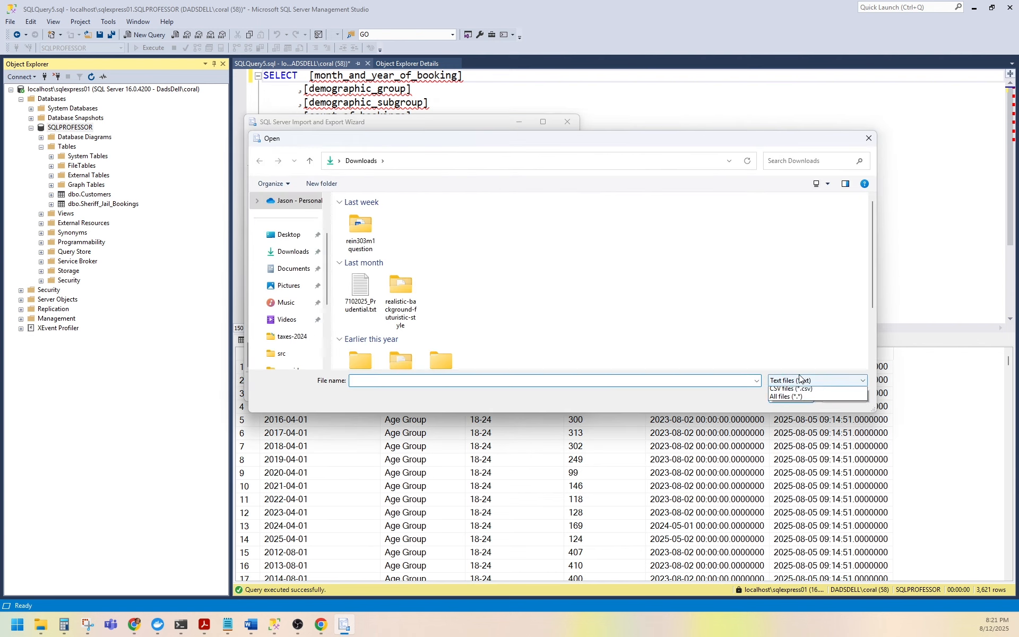
click(791, 401)
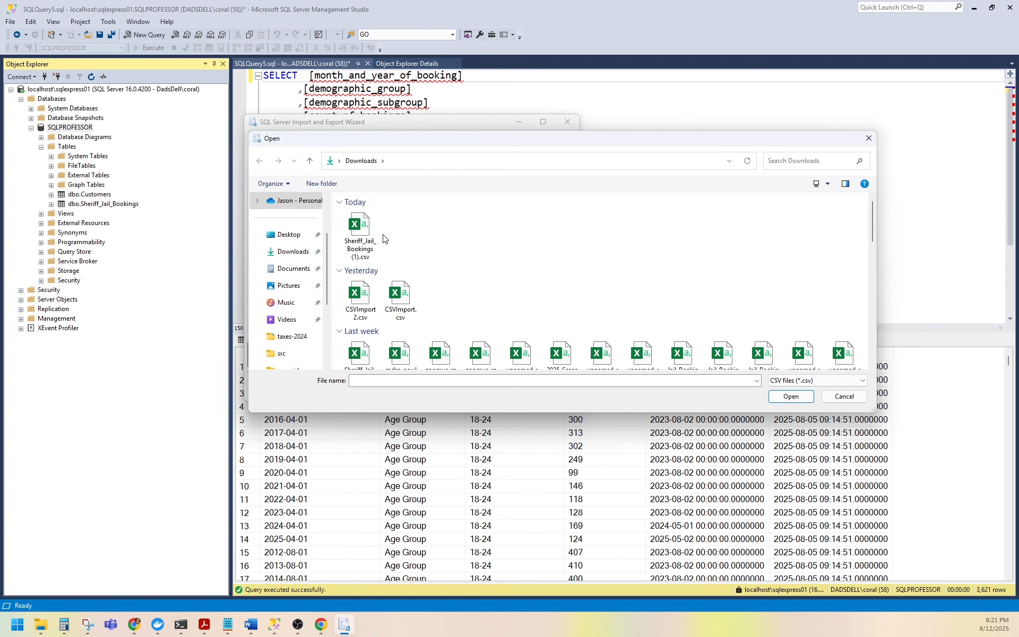
click(363, 232)
click(796, 400)
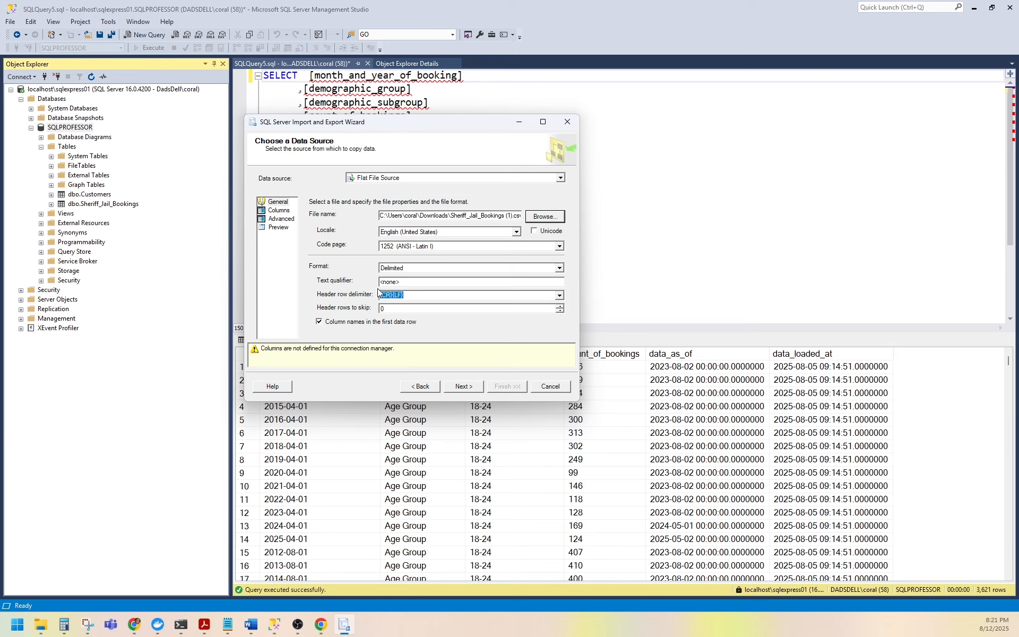
Set the destination to Microsoft OLE DB Provider for SQL Server with the SQLPROFESSOR database.
click(470, 390)
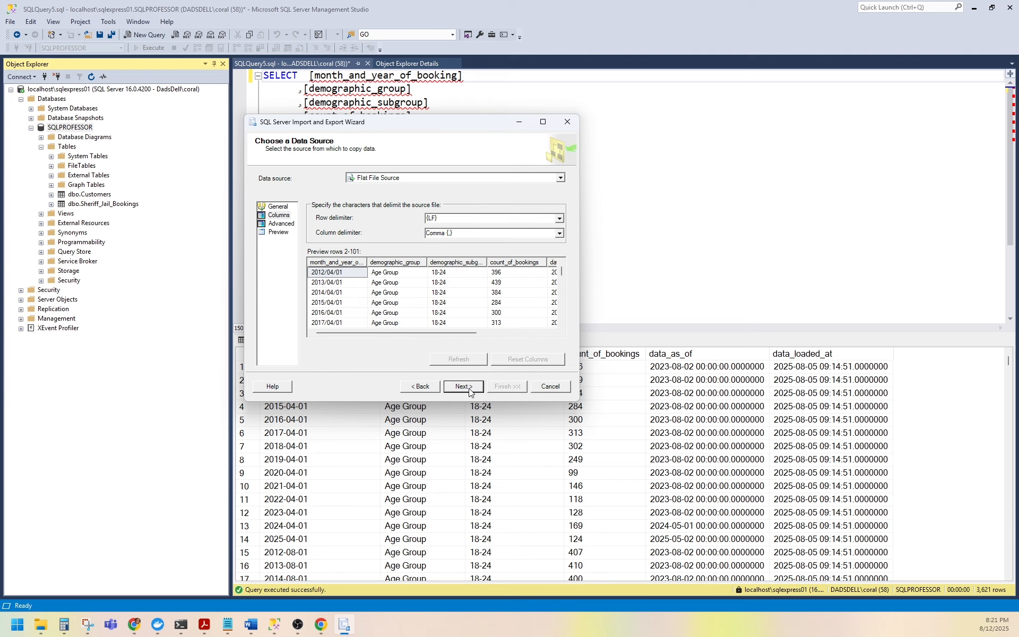
click(469, 390)
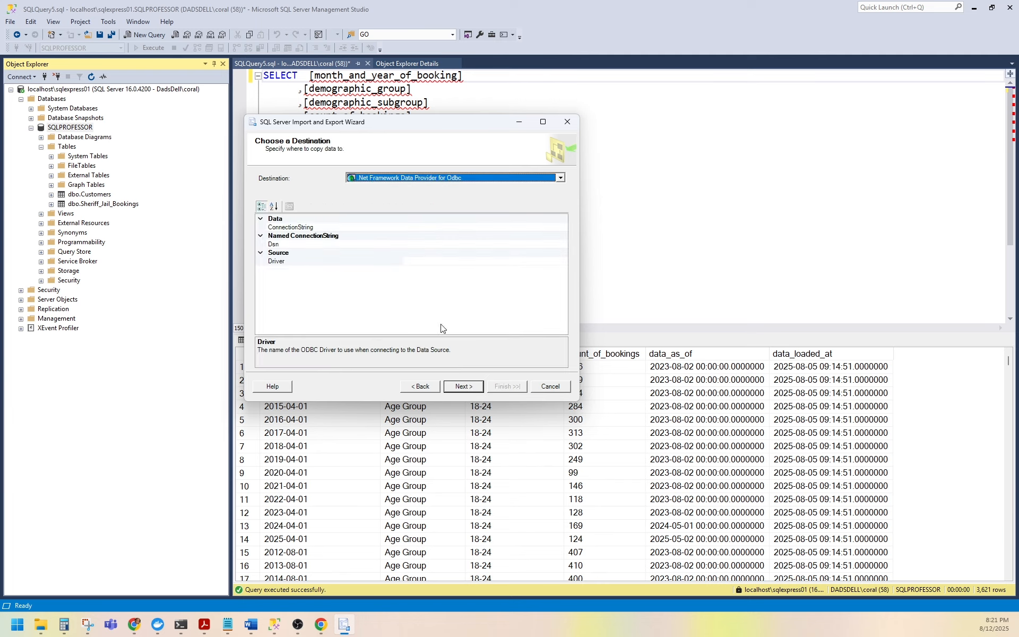
click(436, 182)
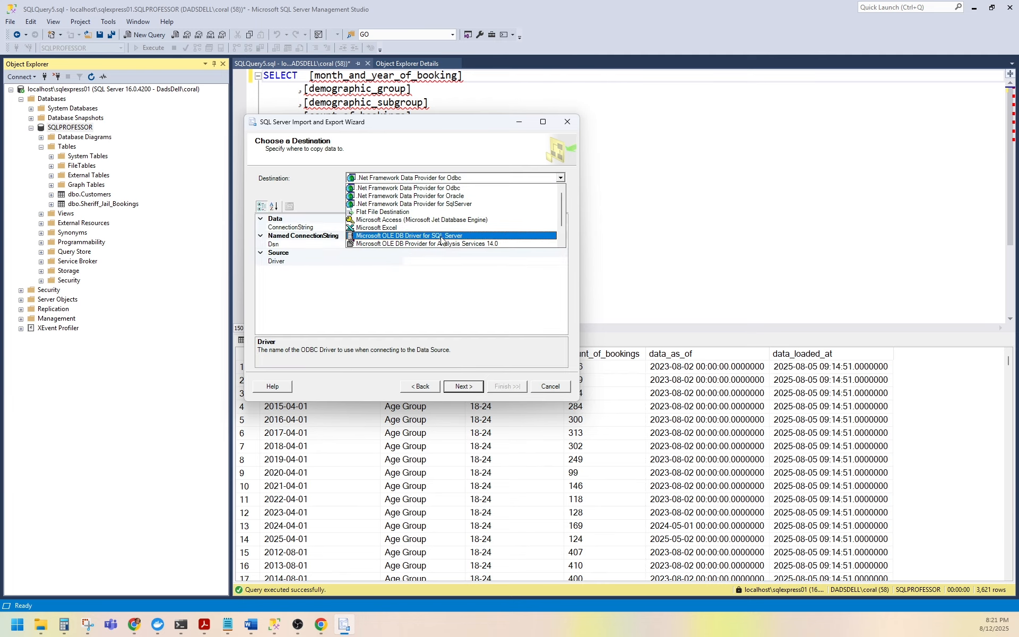
scroll(449, 235, down, 1)
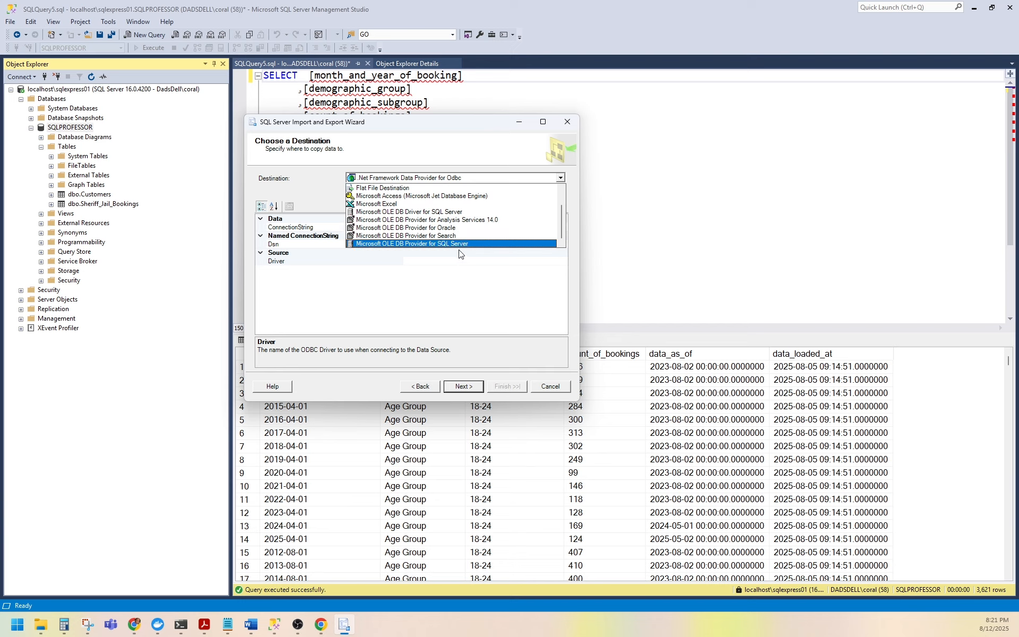
click(420, 243)
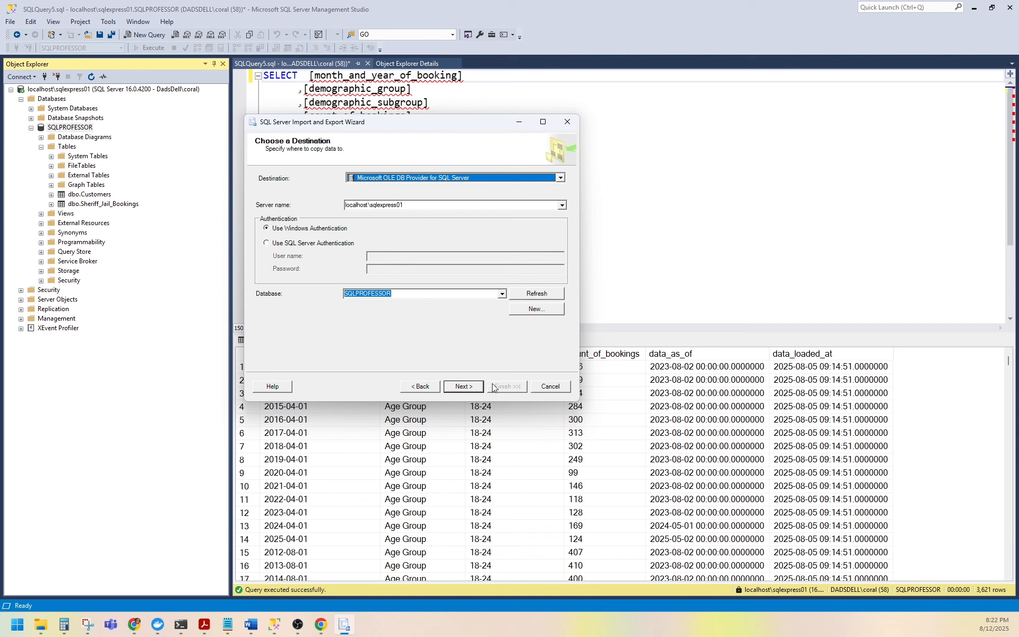
click(469, 387)
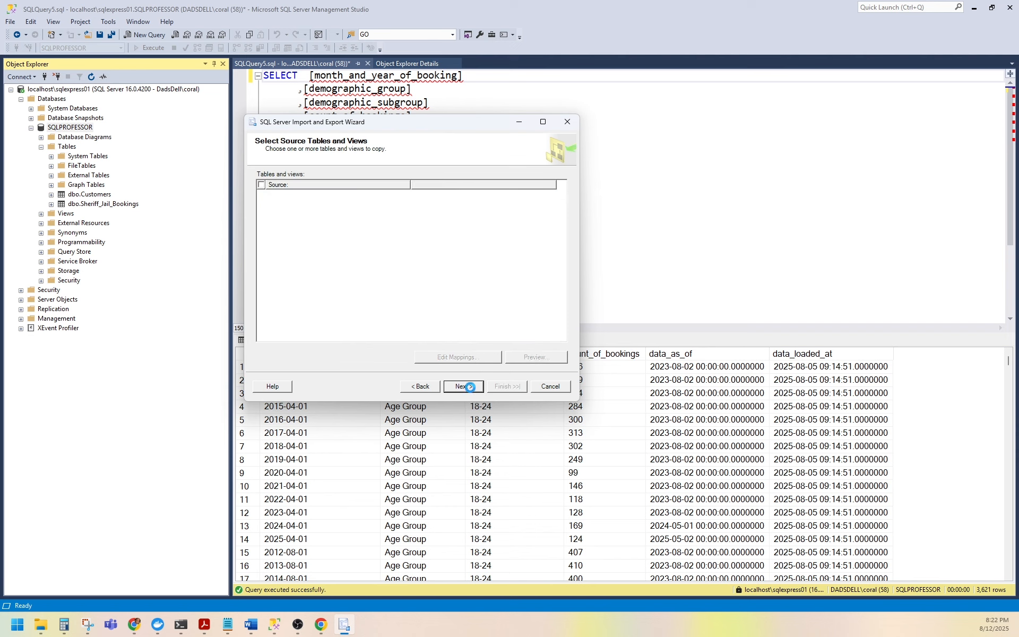
Review the destination table [dbo].[Sheriff_Jail_Bookings_1] and its column mappings.
click(508, 195)
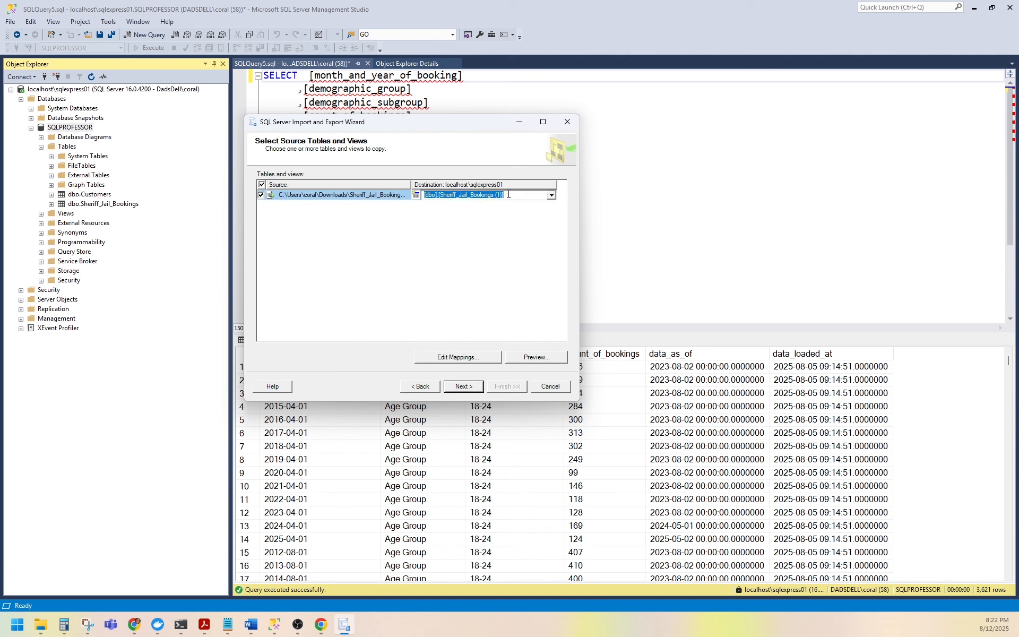
click(505, 194)
click(458, 358)
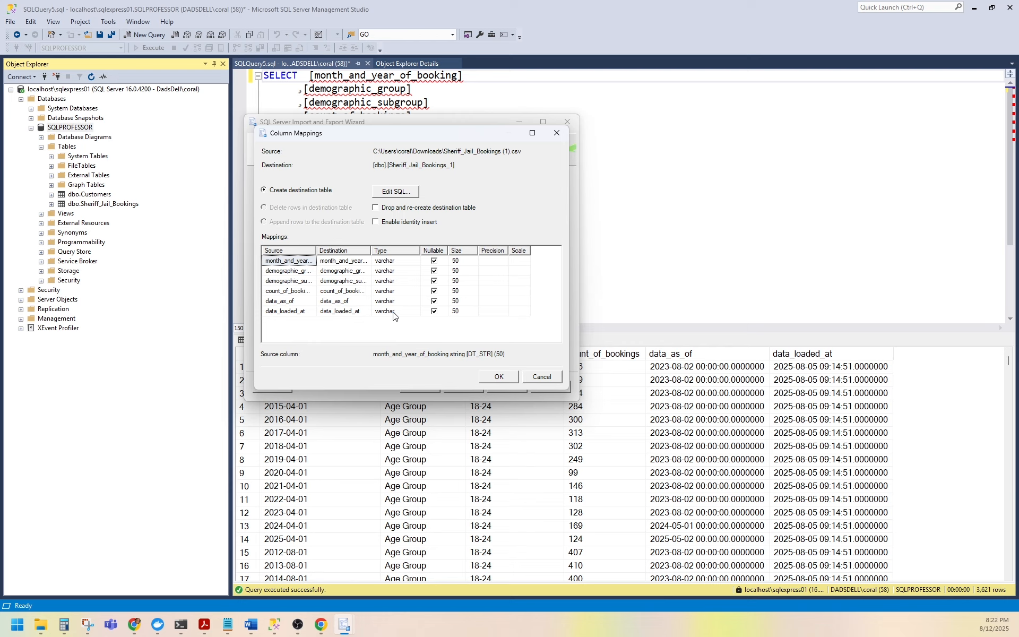
click(498, 377)
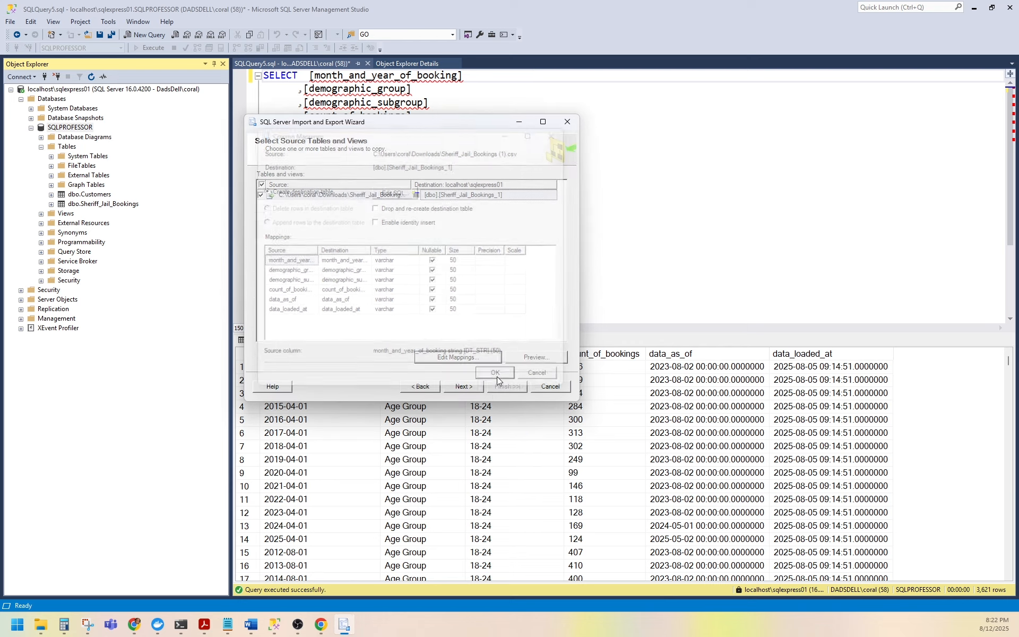
Run the import immediately without saving an SSIS package, then close the wizard.
click(469, 387)
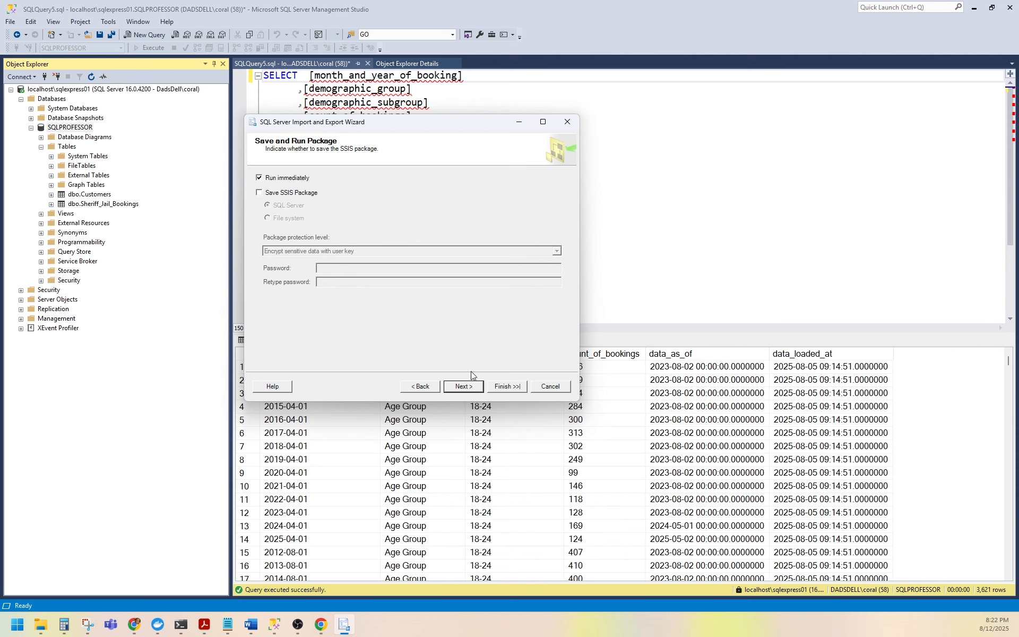
click(463, 387)
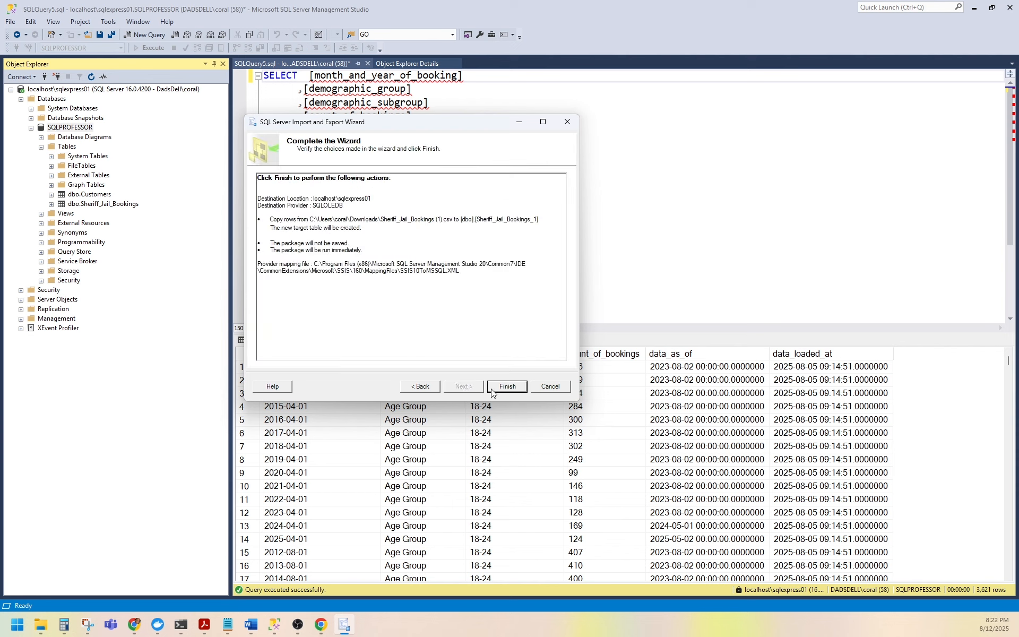
click(492, 391)
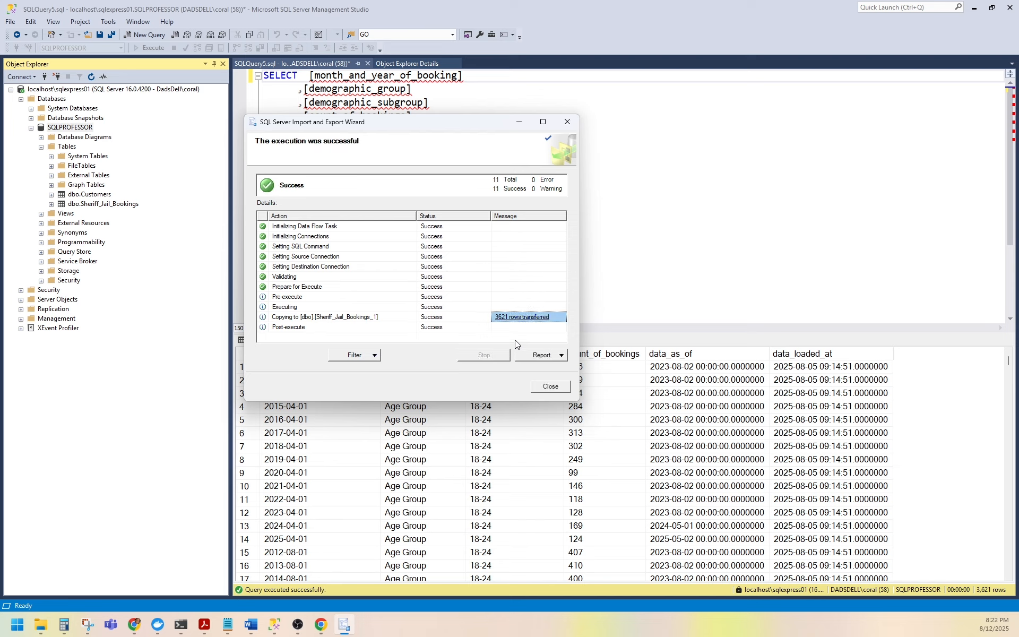
click(549, 387)
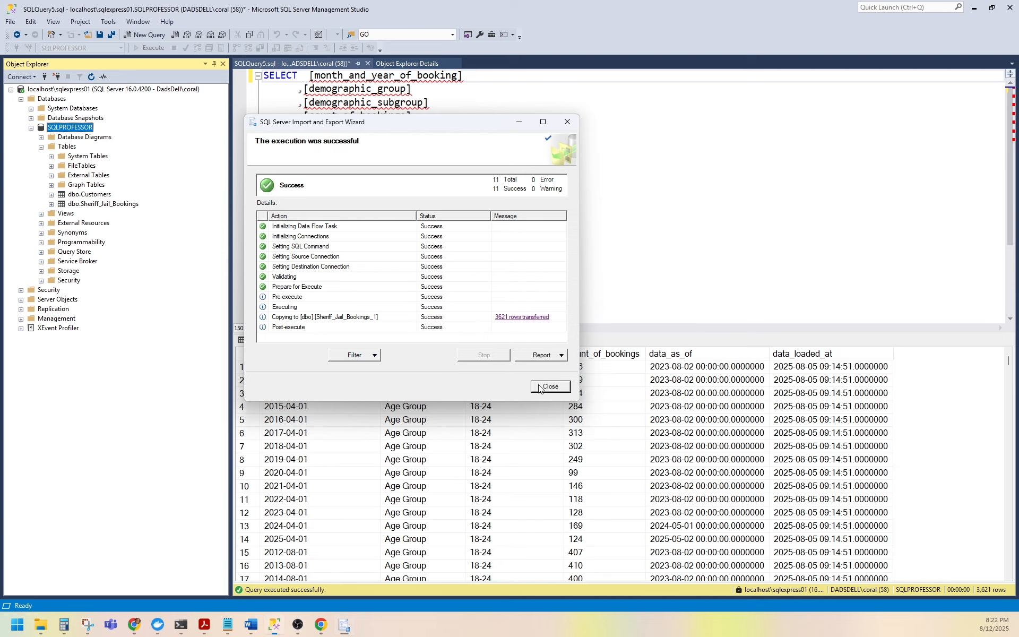
Refresh the Tables folder of the SQLPROFESSOR database.
click(63, 148)
right_click(62, 148)
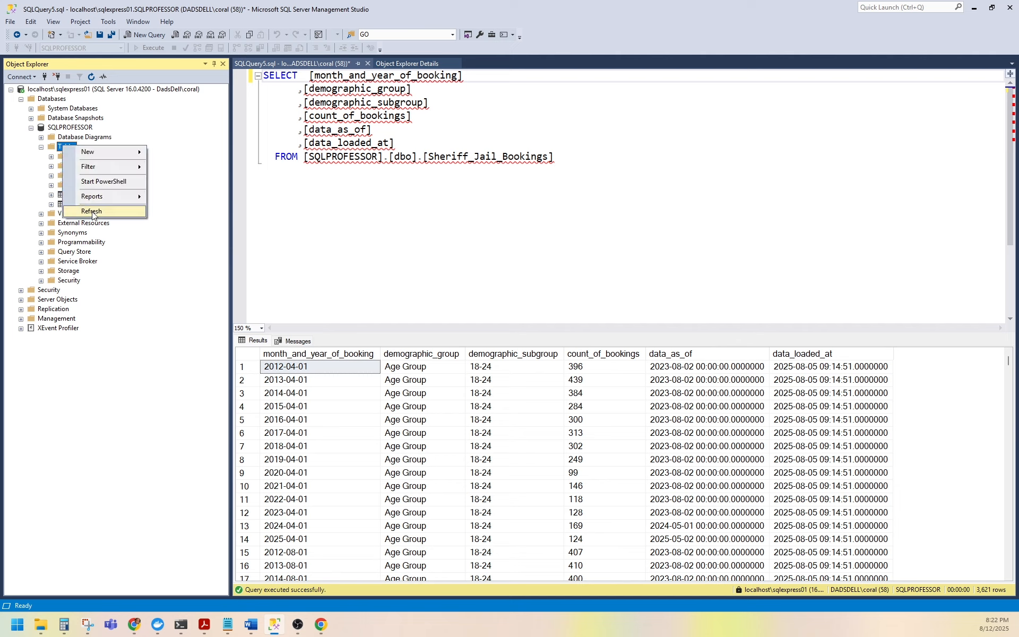
click(96, 212)
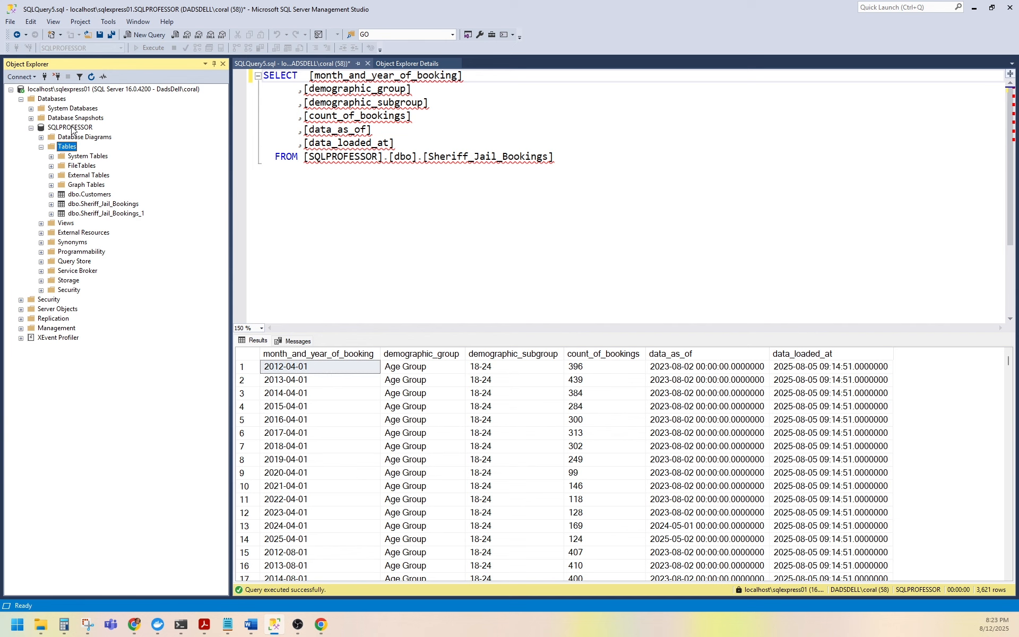
Start another Import Data wizard on SQLPROFESSOR and set its data source to Flat File Source.
right_click(73, 130)
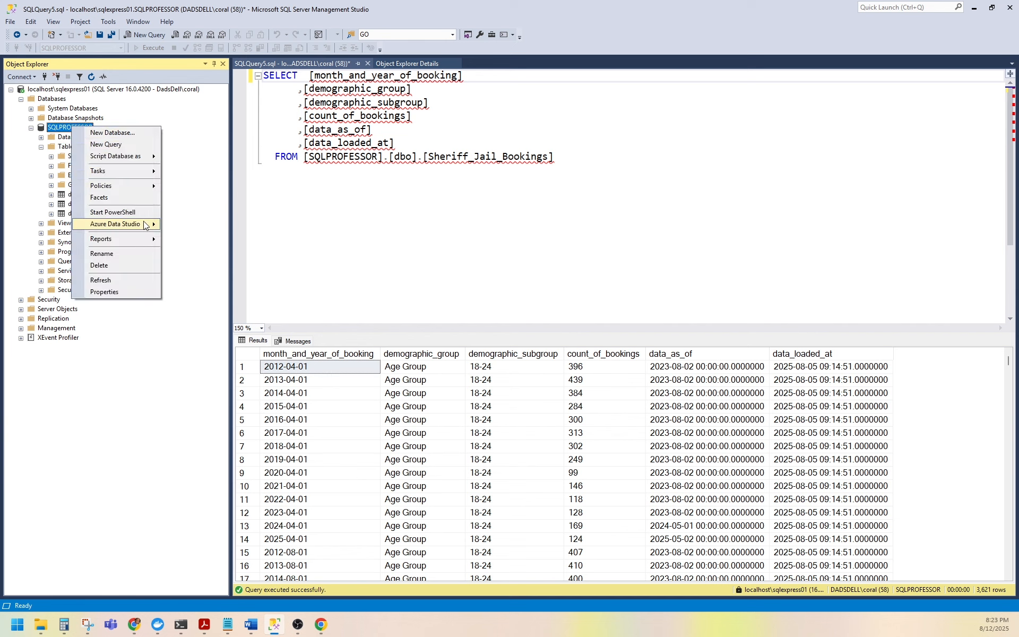
mouse_move(146, 171)
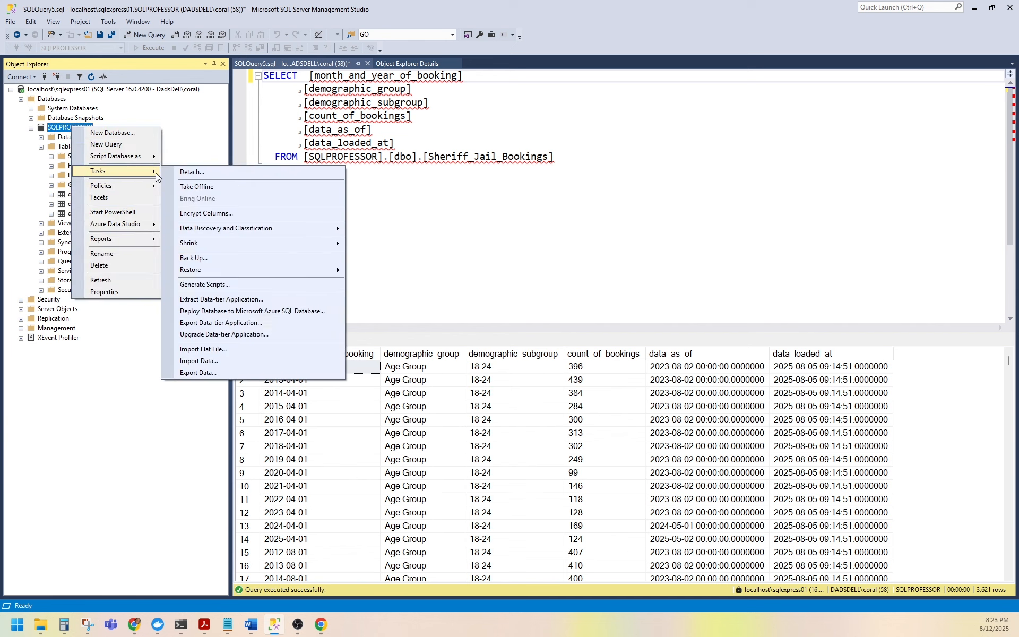
click(220, 360)
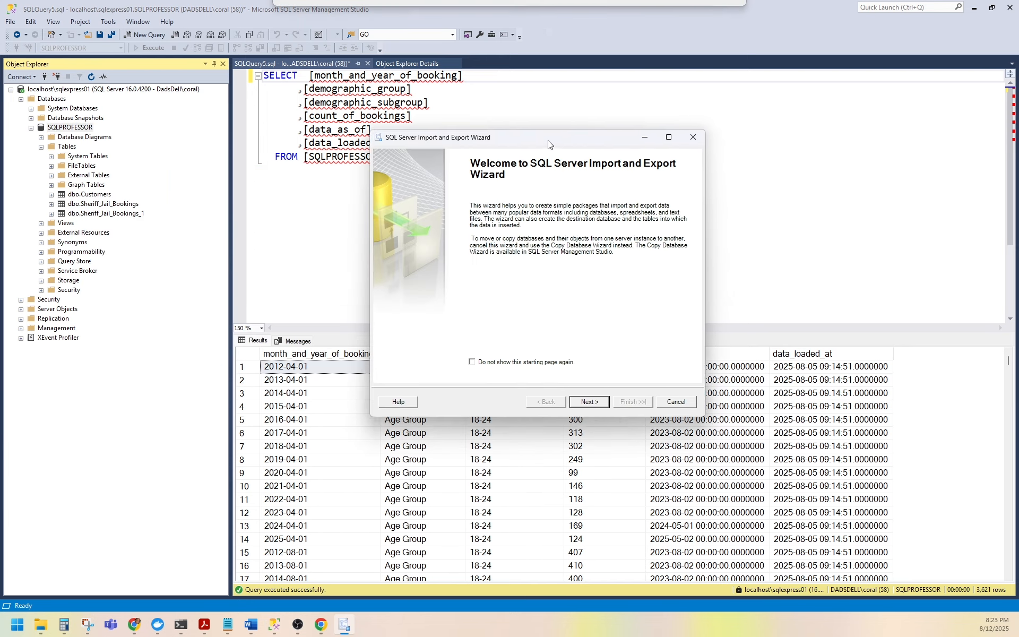
click(532, 381)
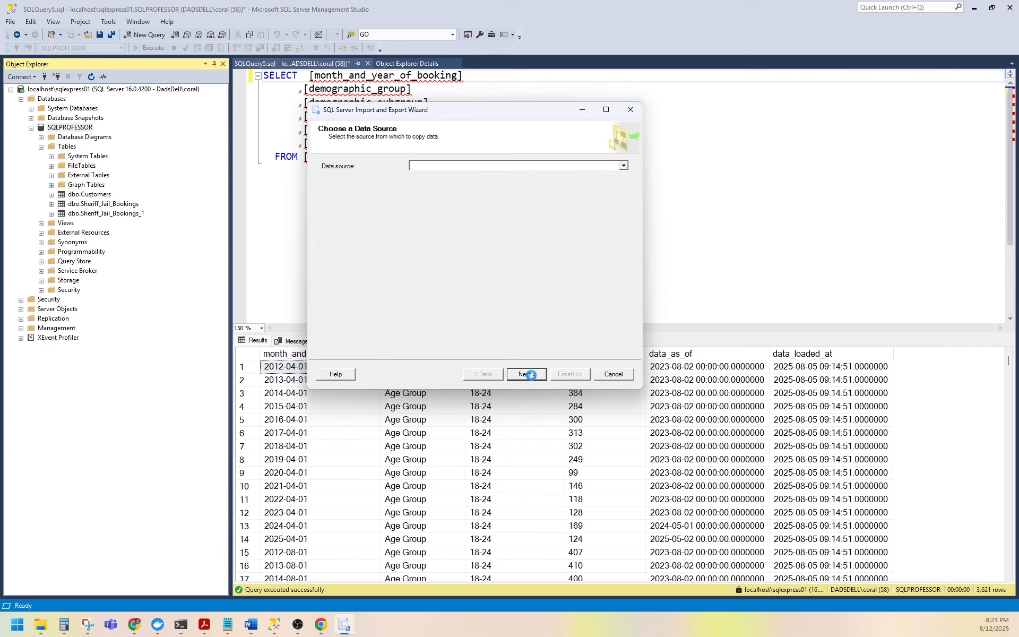
click(507, 168)
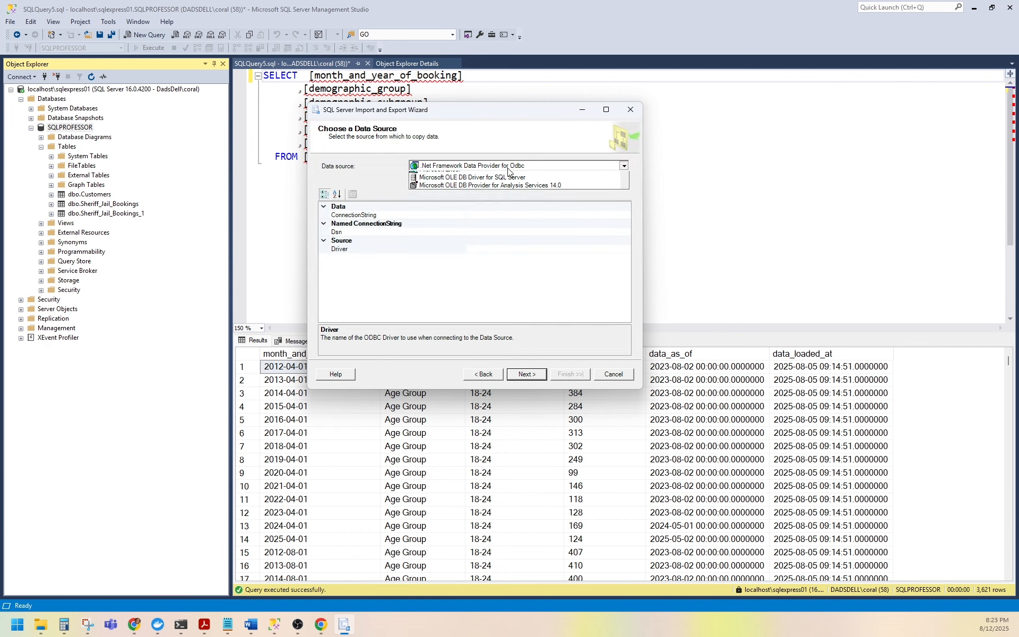
click(501, 204)
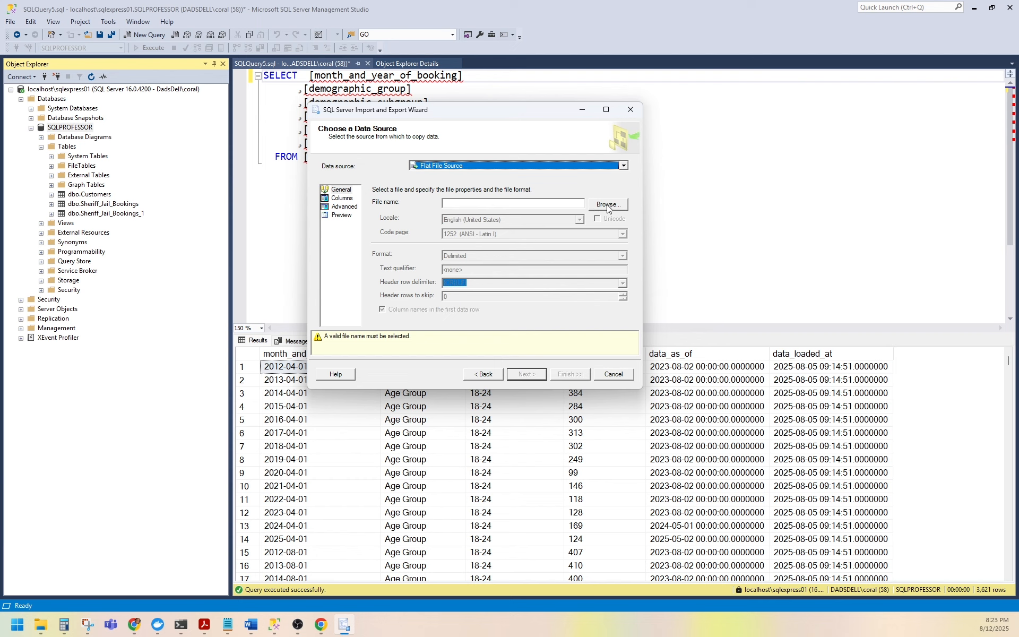
Browse for CSV files and choose Sheriff_Jail_Bookings (1).csv from Downloads as the flat file source.
click(608, 205)
click(853, 368)
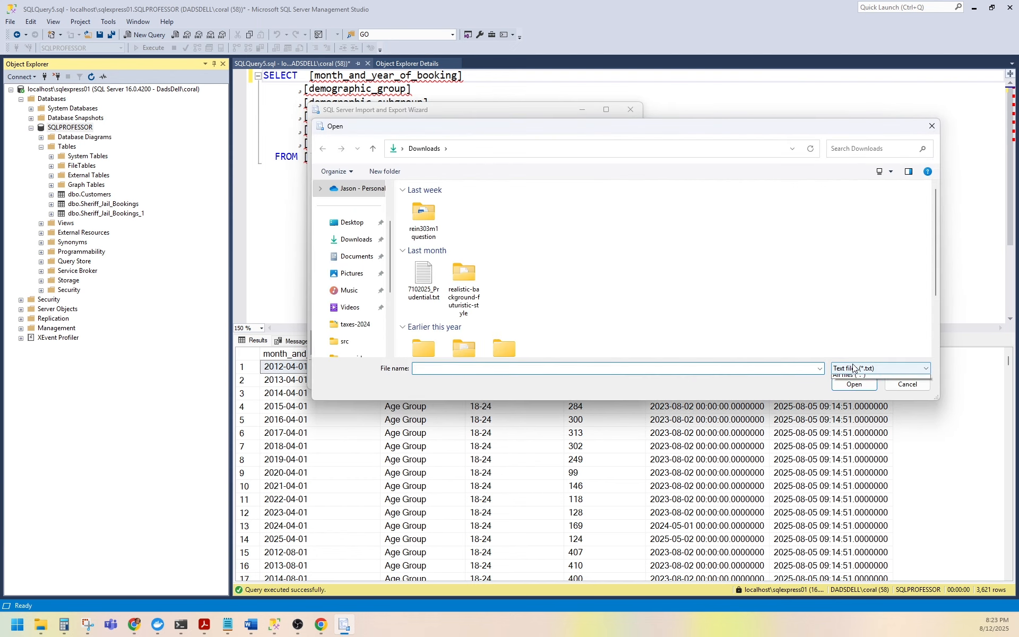
click(850, 382)
click(423, 223)
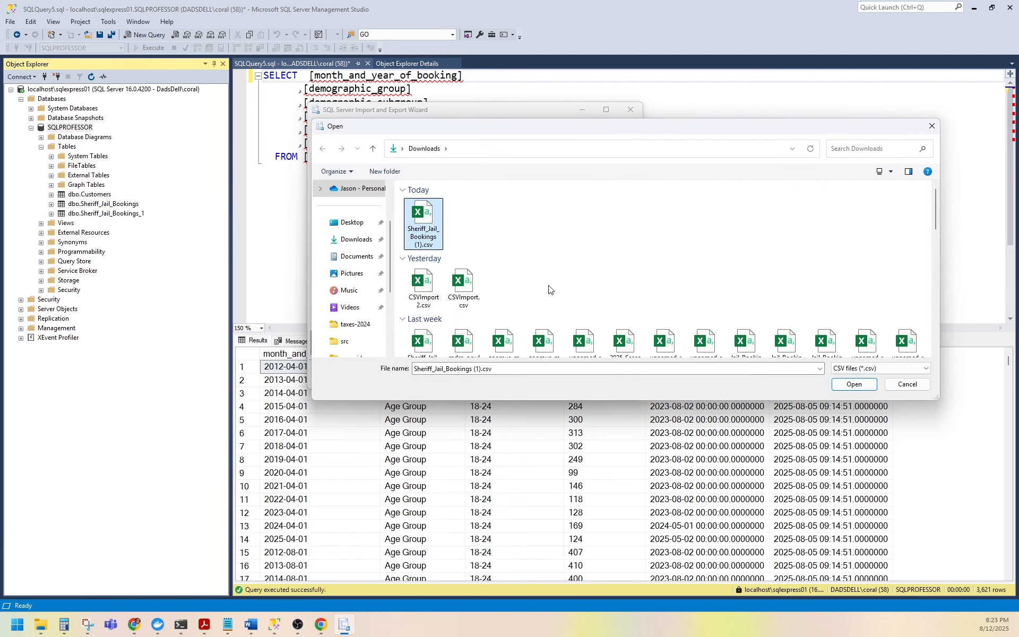
click(856, 386)
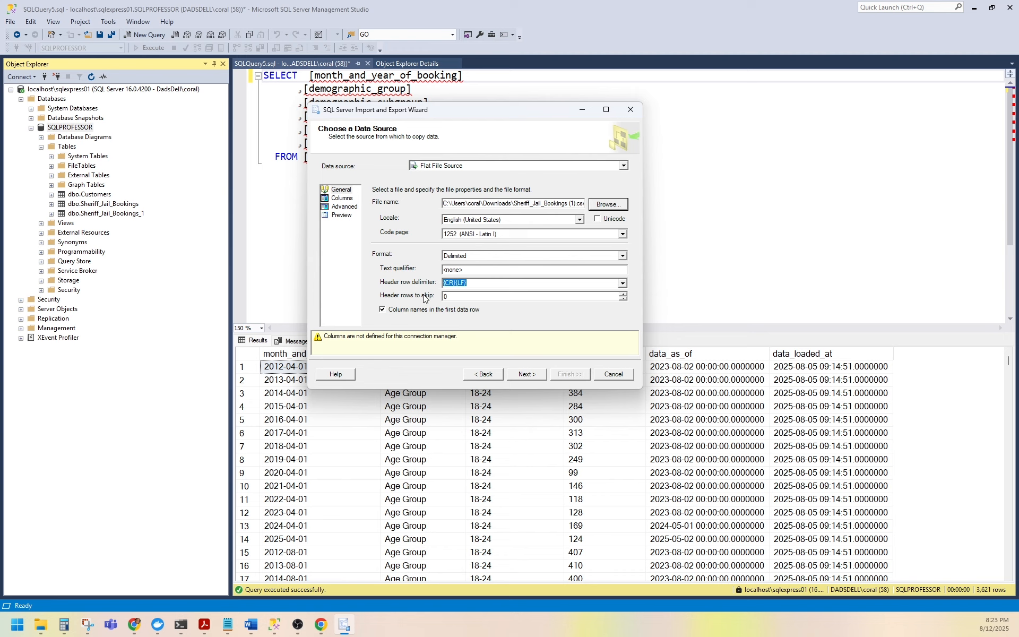
Review the source's column pages, then let the wizard suggest column types from 200 sample rows.
click(339, 203)
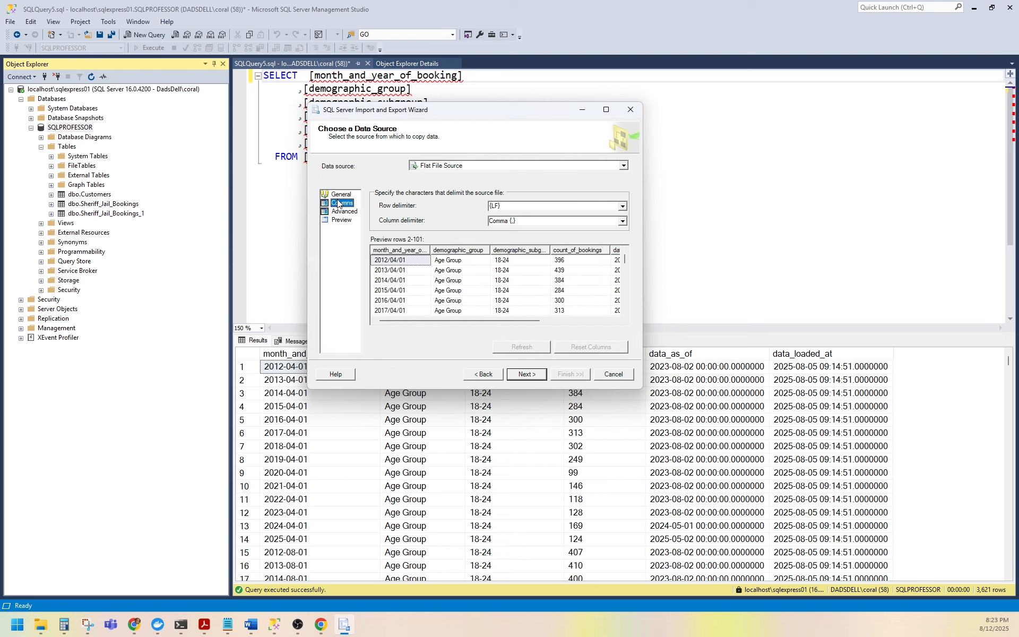
click(339, 195)
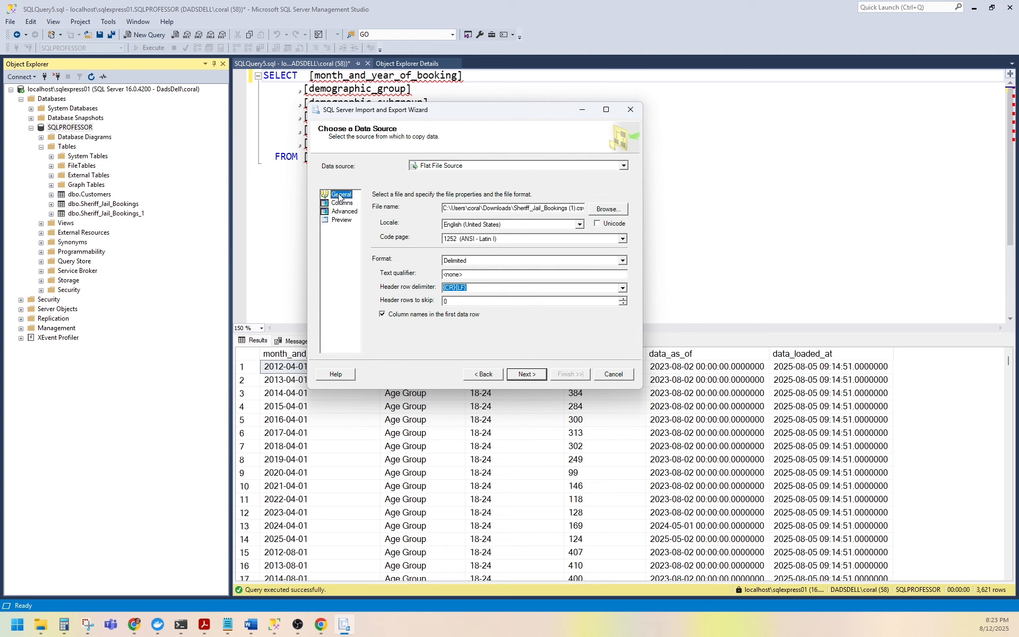
click(337, 212)
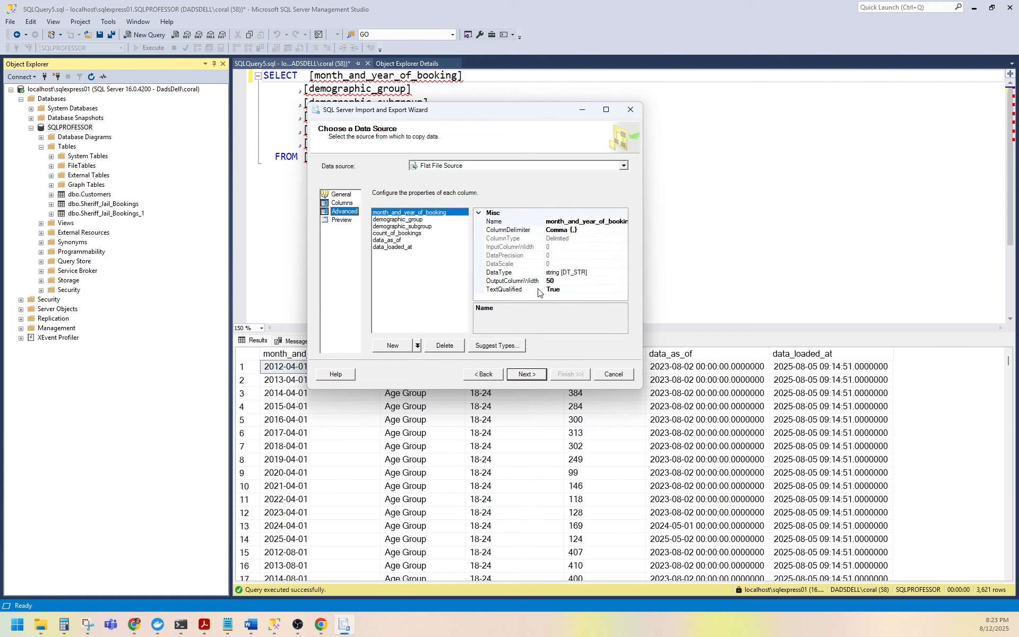
click(494, 347)
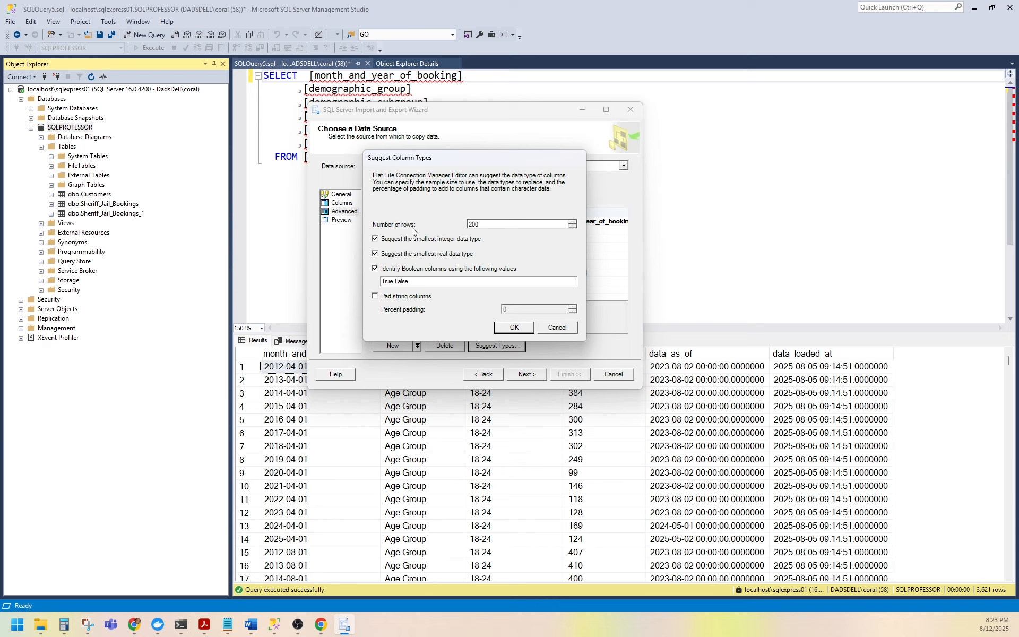
click(513, 328)
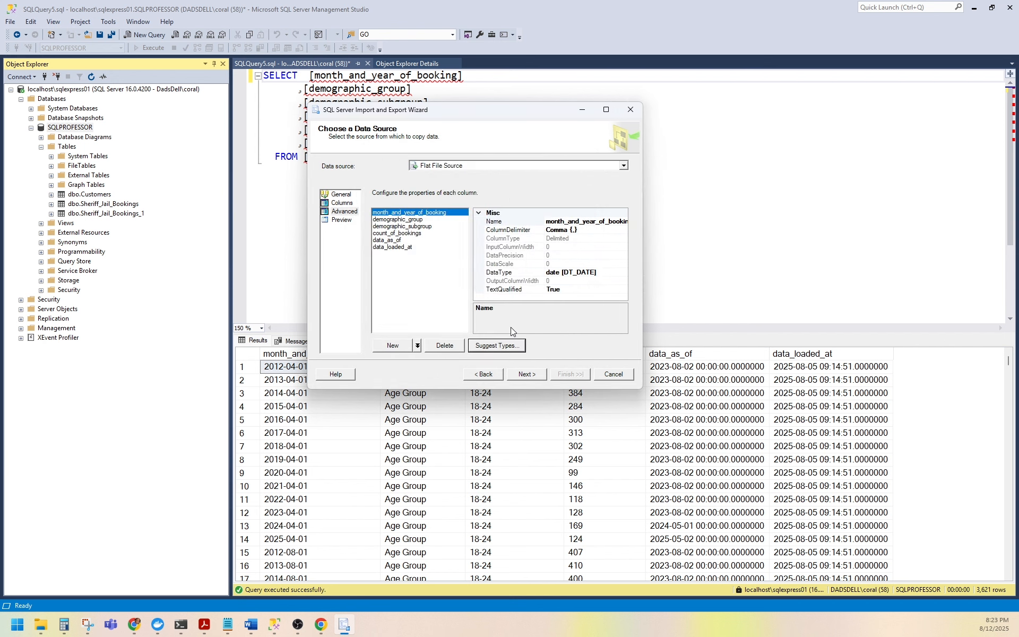
Set the destination to Microsoft OLE DB Provider for SQL Server with database SQLPROFESSOR on localhost\sqlexpress01.
click(515, 374)
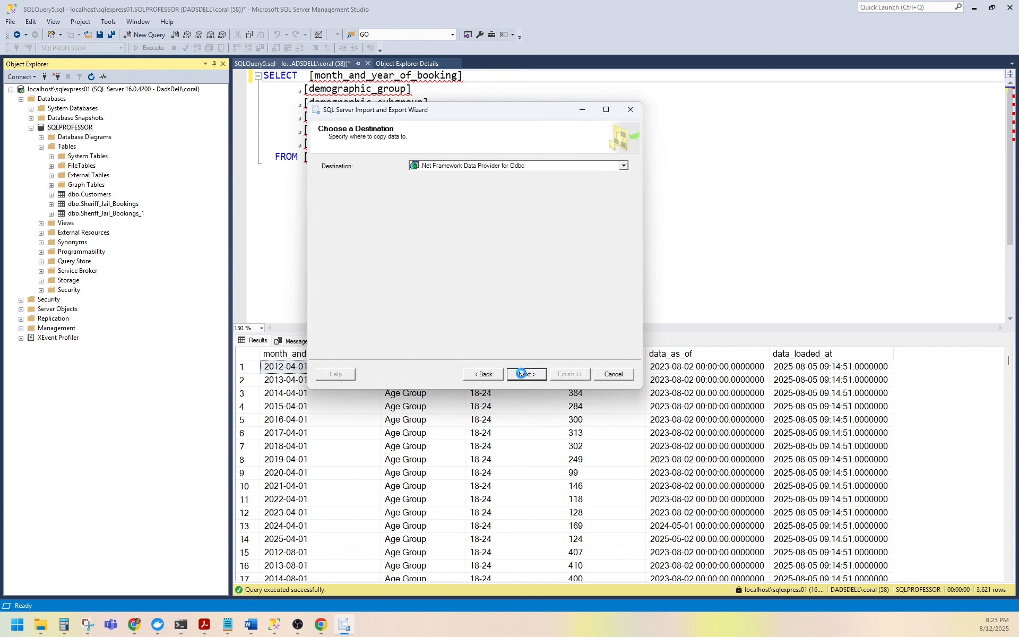
click(532, 165)
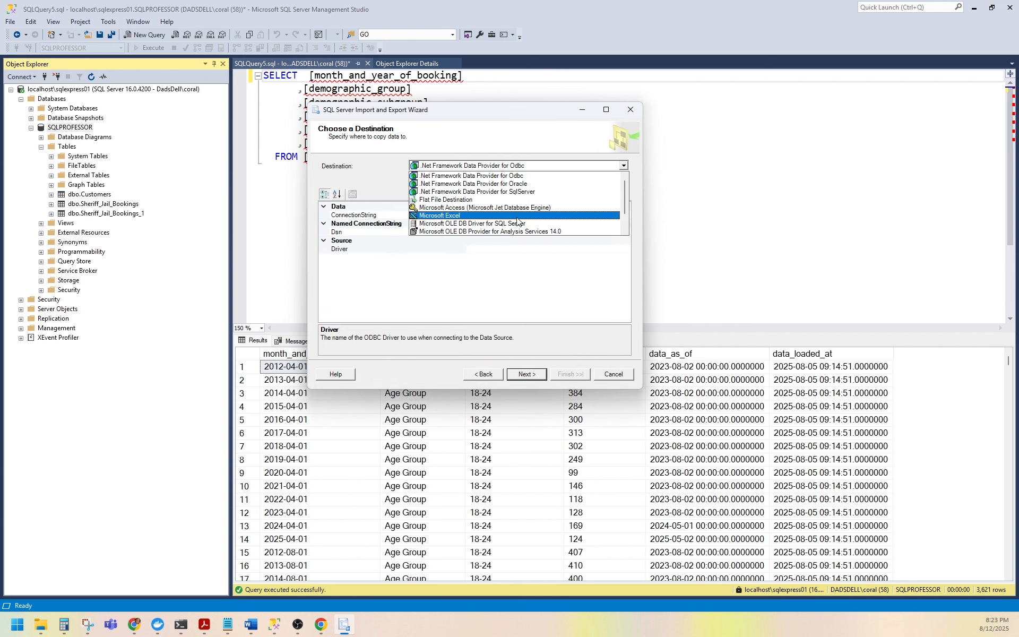
scroll(515, 229, down, 1)
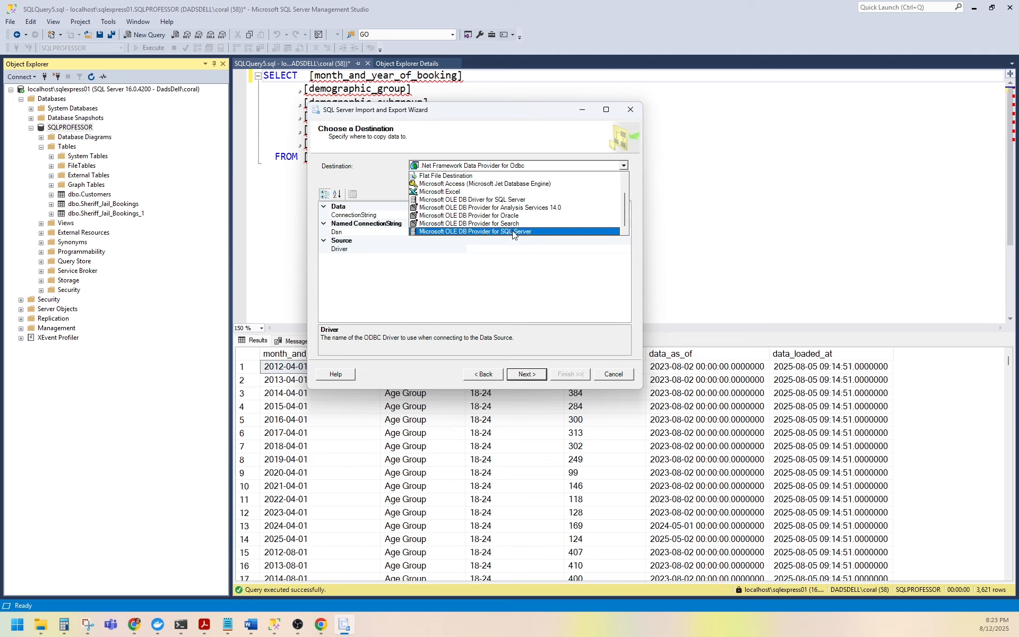
click(515, 229)
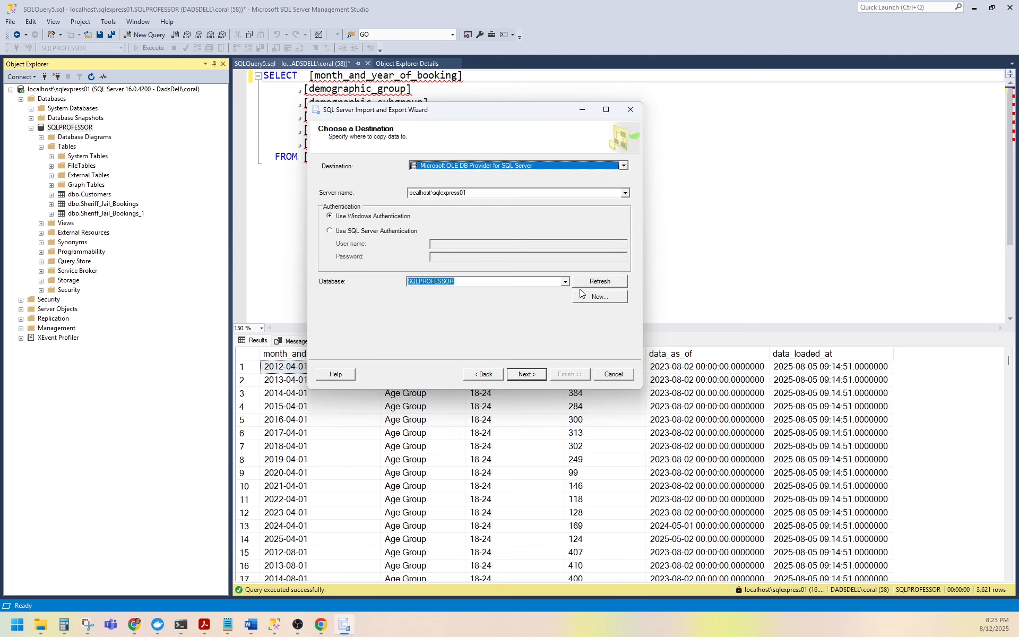
click(533, 374)
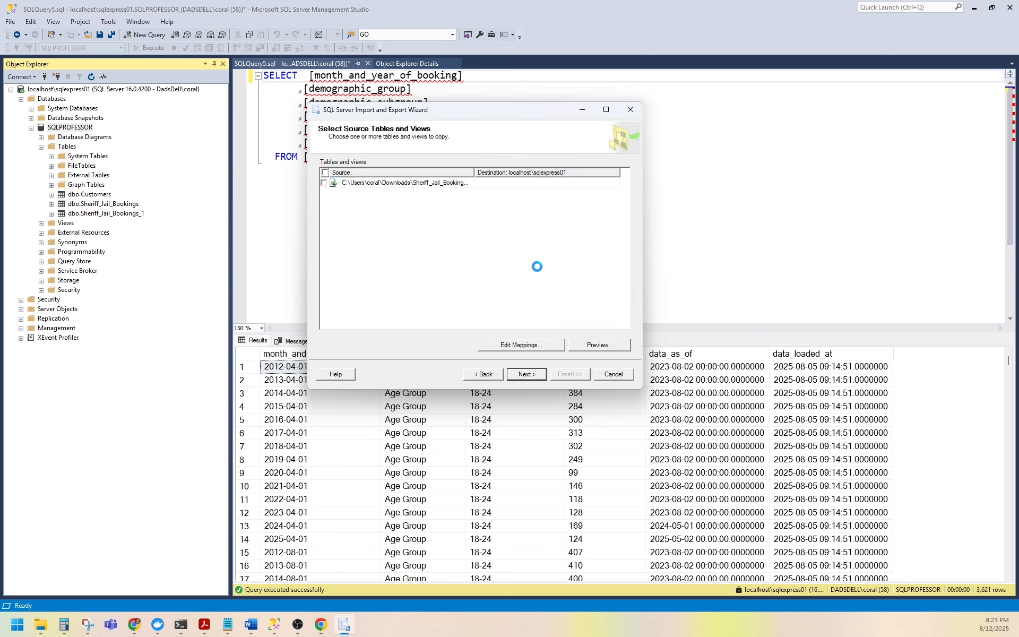
Select the CSV file as the source table, accept the data type mappings, and run the import immediately.
click(570, 183)
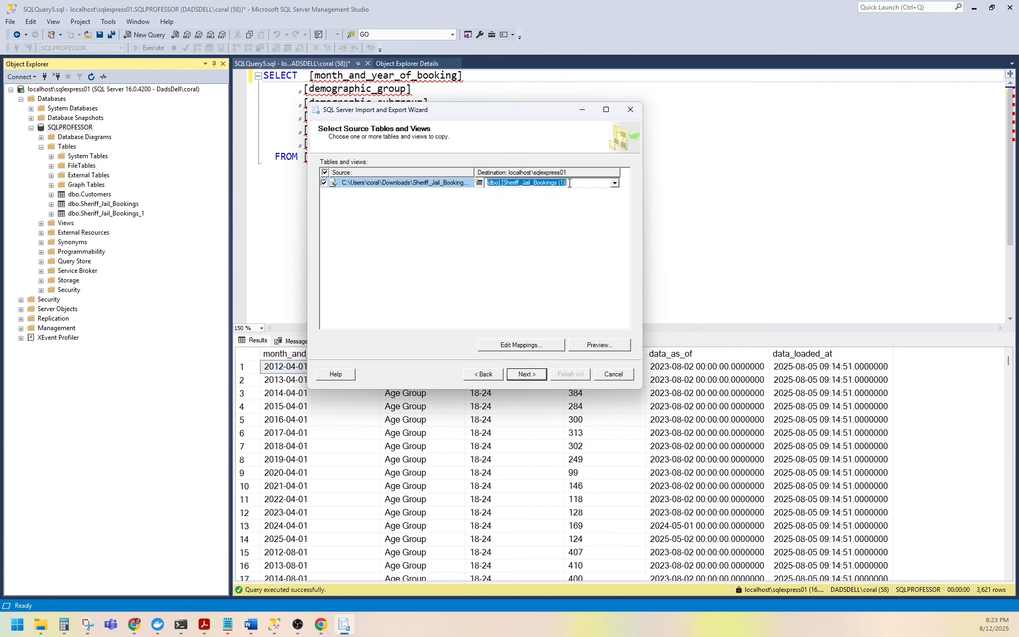
click(577, 185)
click(527, 375)
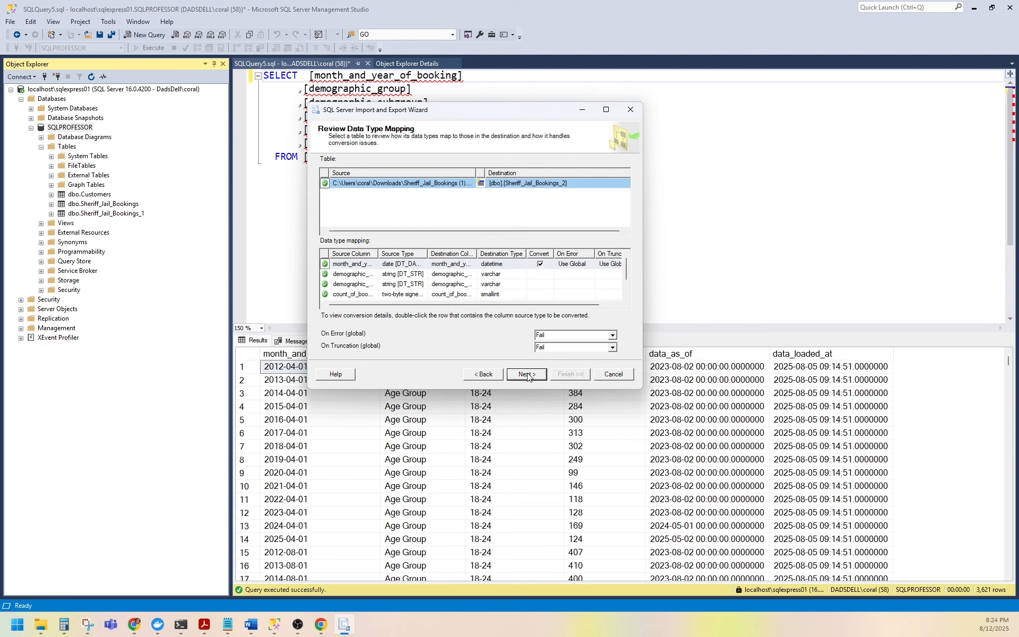
click(527, 375)
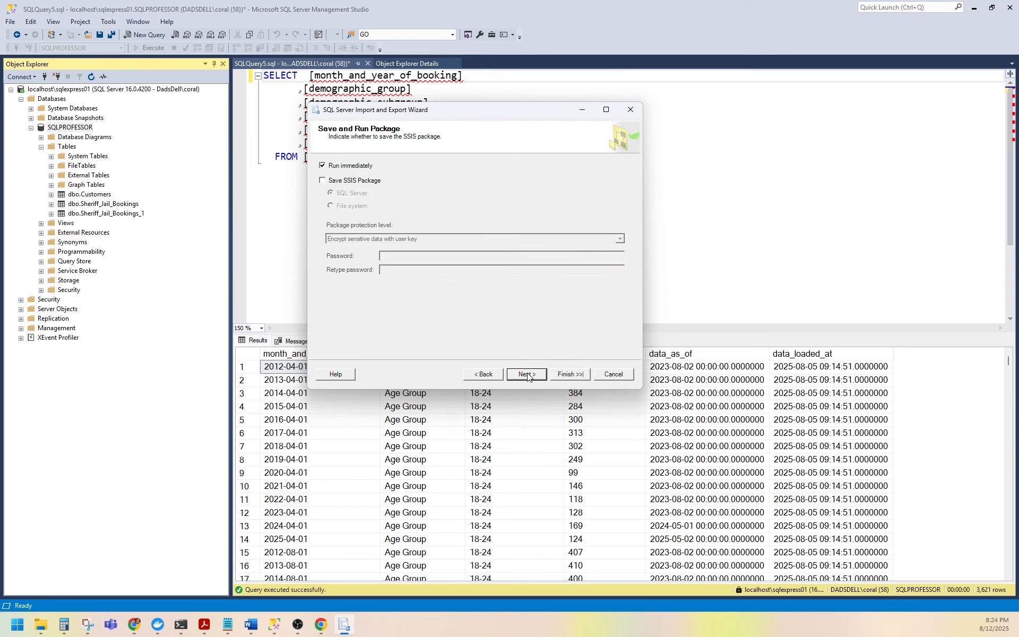
click(527, 374)
click(562, 375)
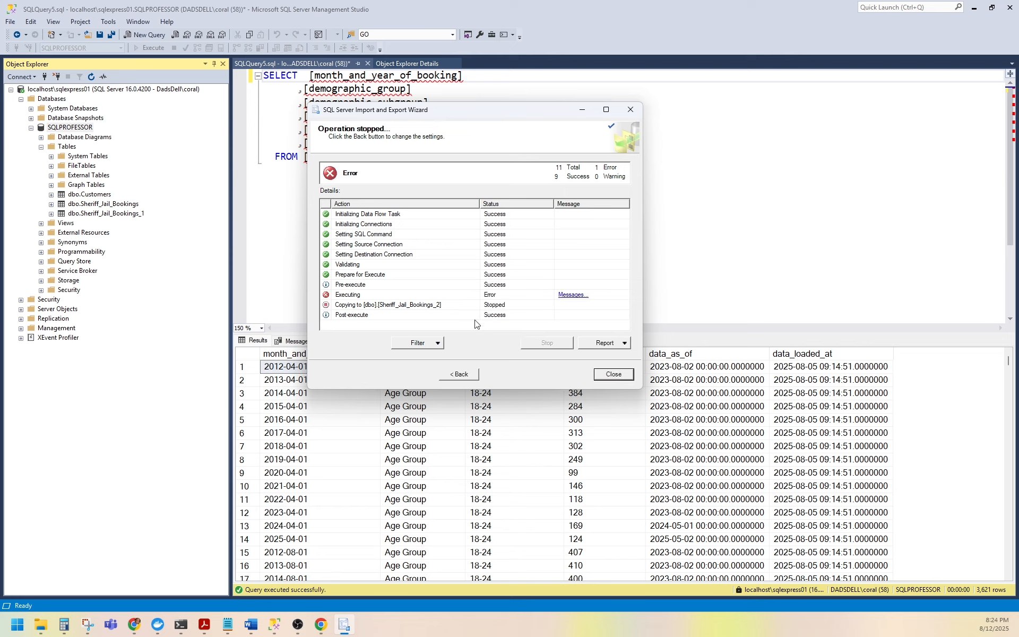
Open the error messages report and read the truncation error details for demographic_subgroup.
click(565, 296)
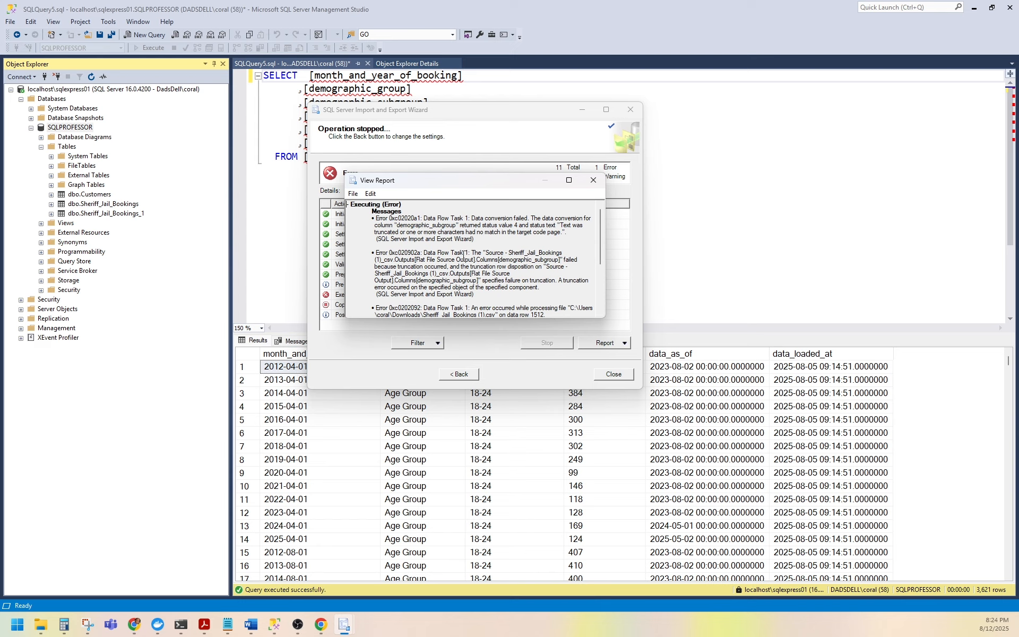
drag(485, 253, 541, 251)
scroll(463, 277, down, 1)
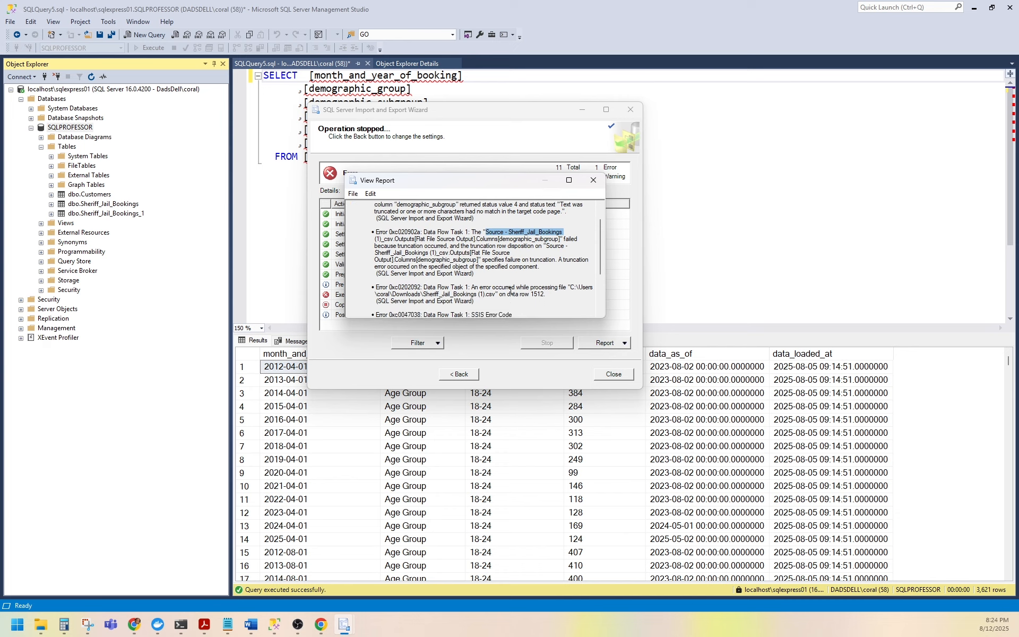
drag(520, 294, 552, 295)
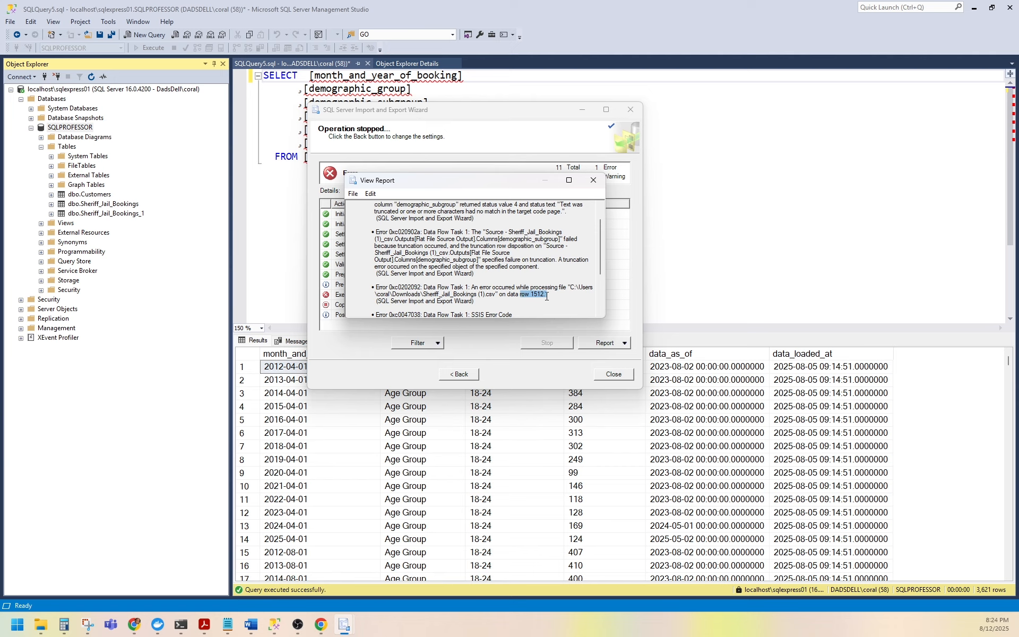
click(593, 180)
Go back to the flat file's advanced column properties and inspect the demographic_group and demographic_subgroup widths.
click(461, 374)
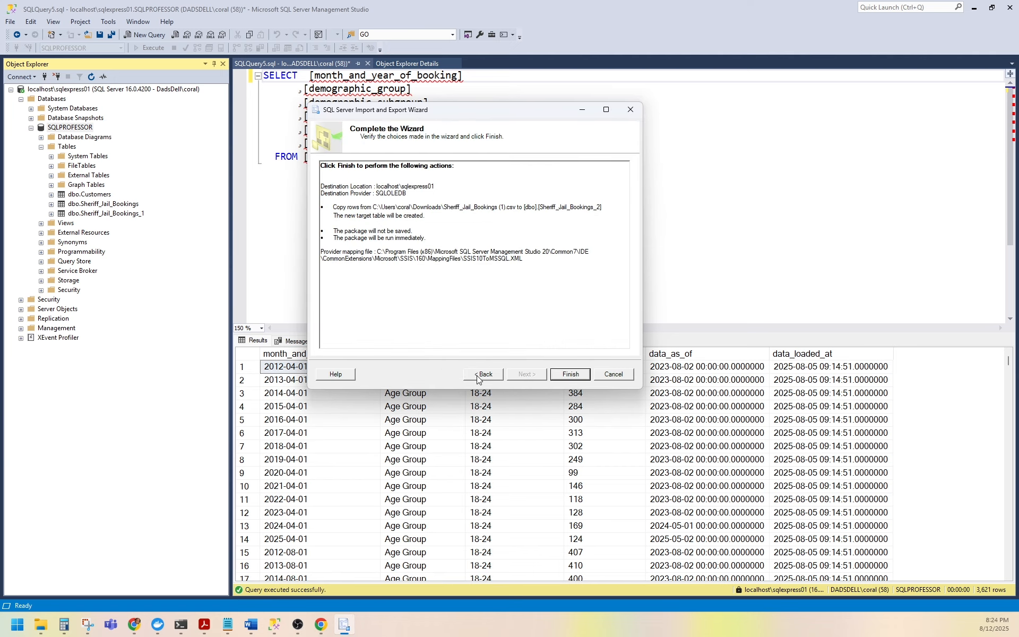
click(478, 374)
click(478, 374)
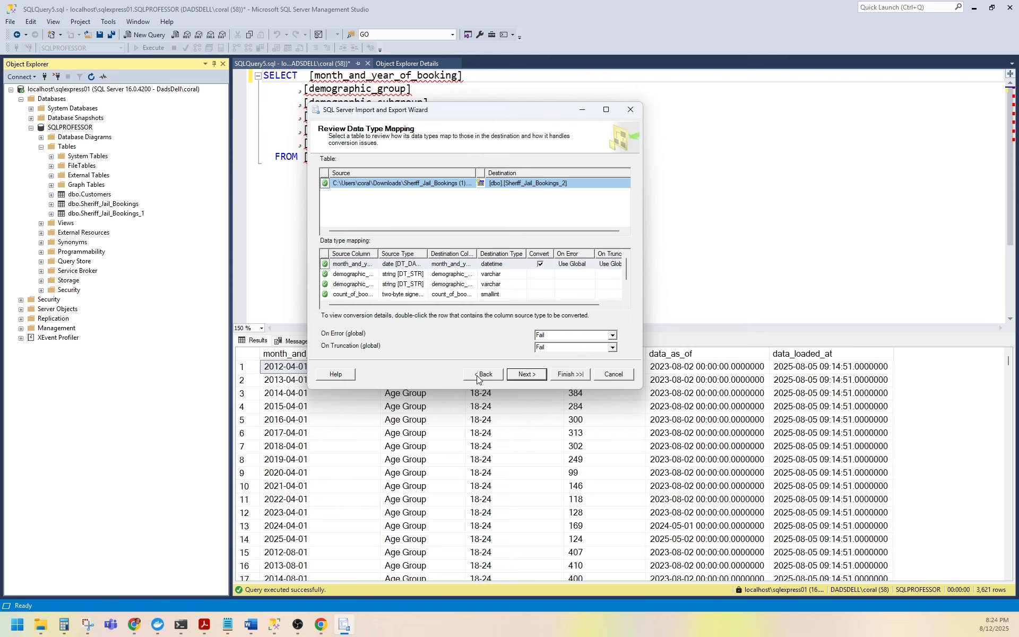
click(478, 374)
click(478, 374)
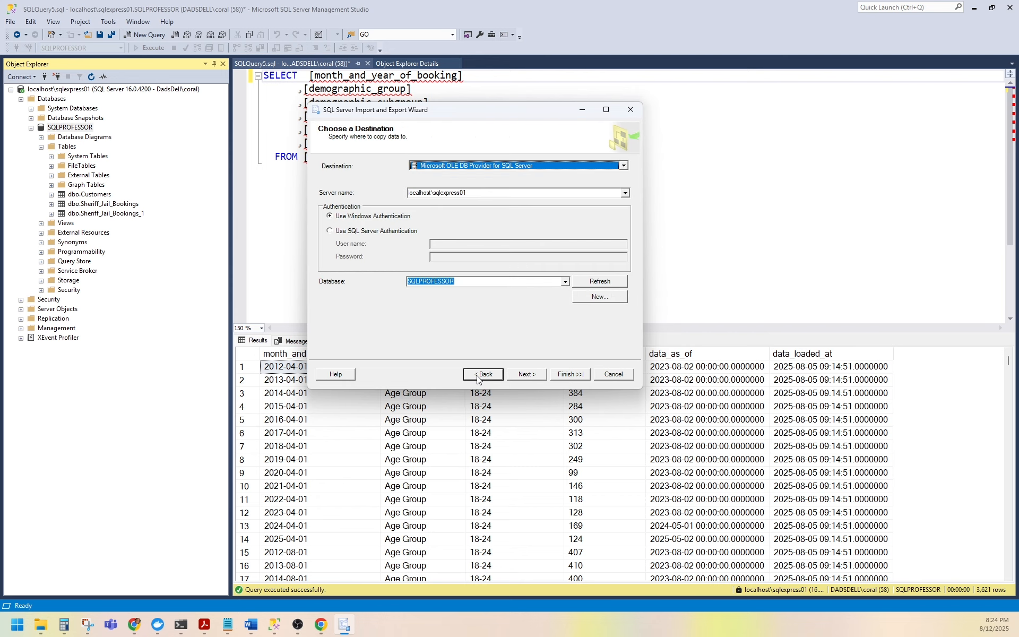
click(478, 374)
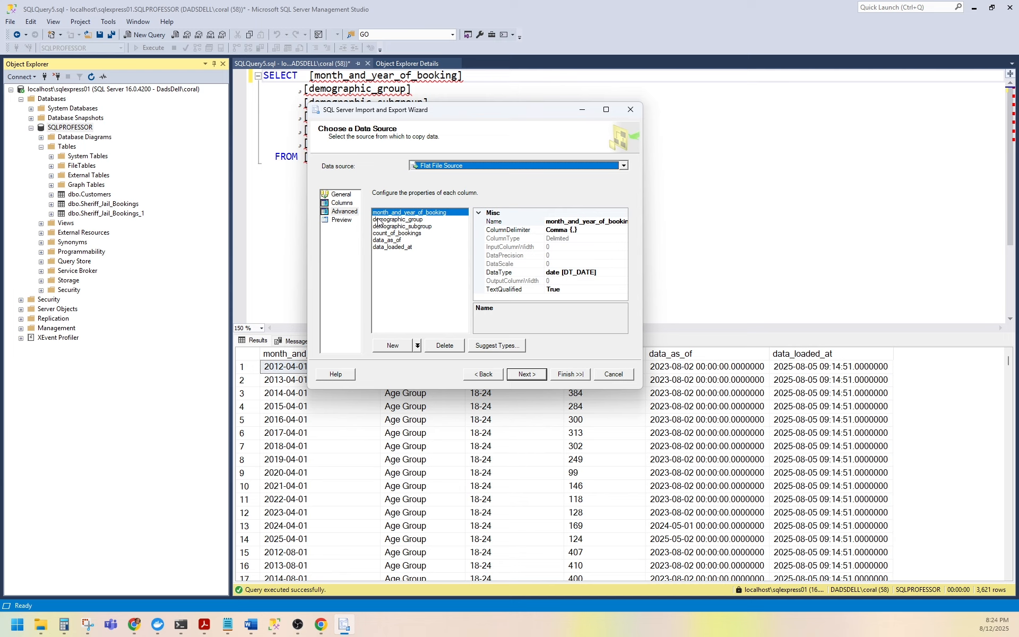
click(397, 219)
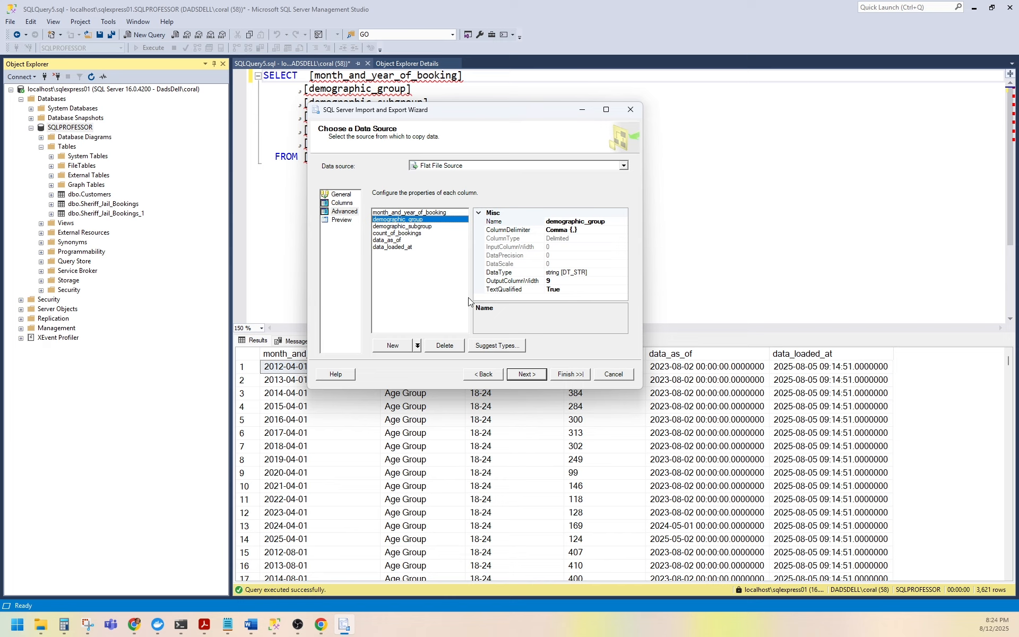
click(415, 228)
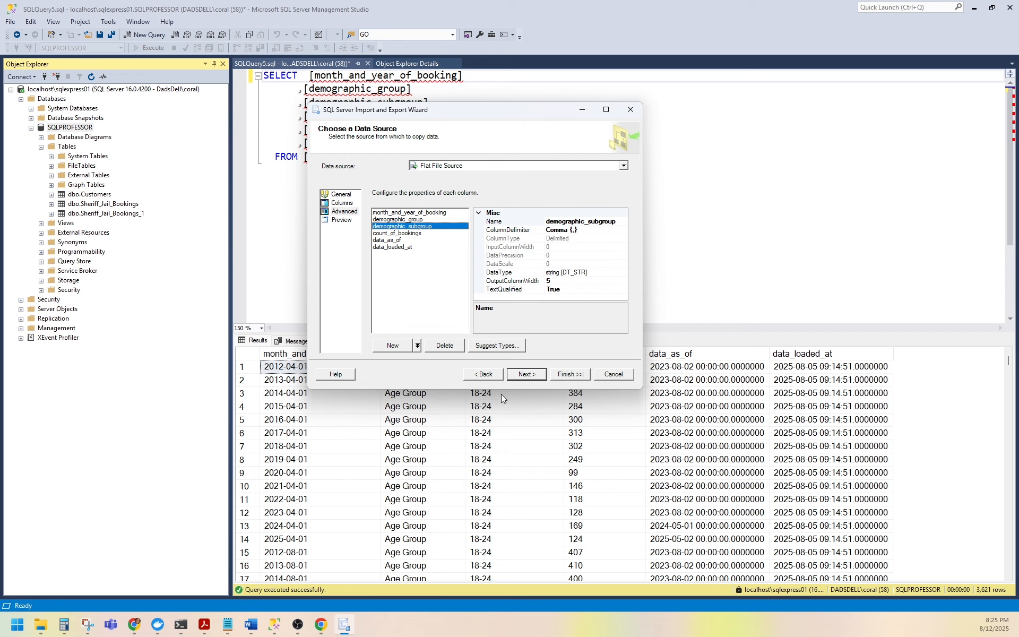
Scroll through the existing Sheriff_Jail_Bookings query results to examine demographic_subgroup values around row 1511.
drag(485, 121, 0, 265)
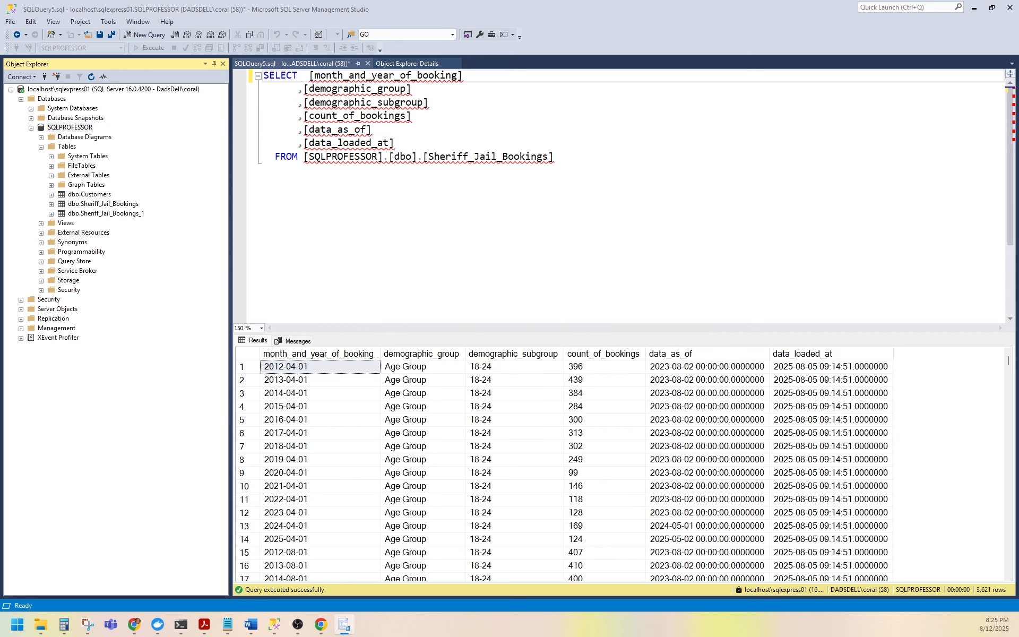
click(444, 460)
scroll(444, 459, down, 1)
scroll(444, 459, down, 20)
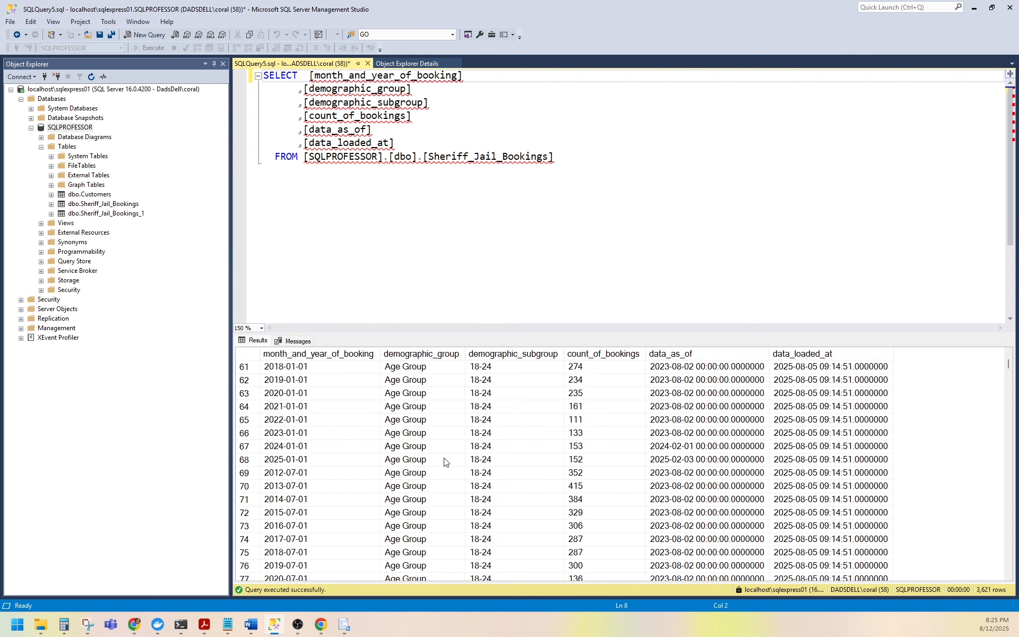
scroll(444, 462, down, 20)
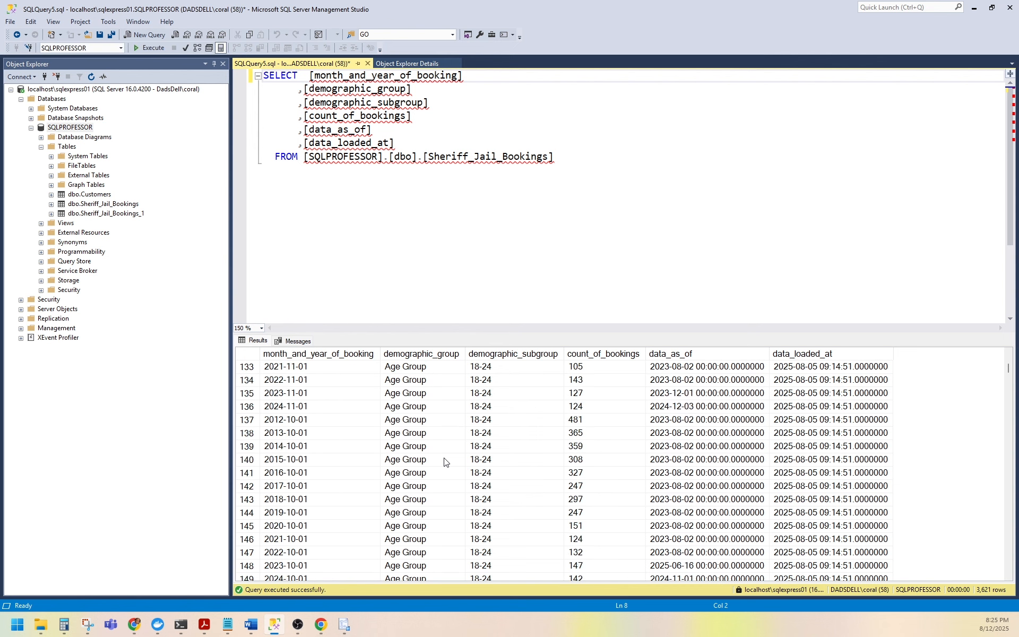
scroll(444, 461, down, 13)
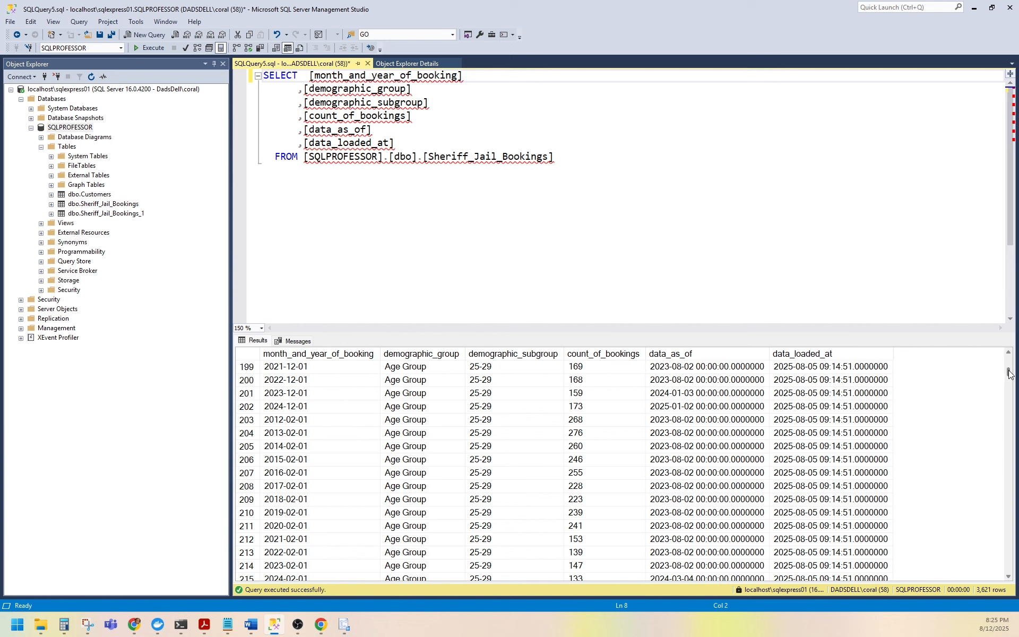
drag(1008, 375, 1002, 449)
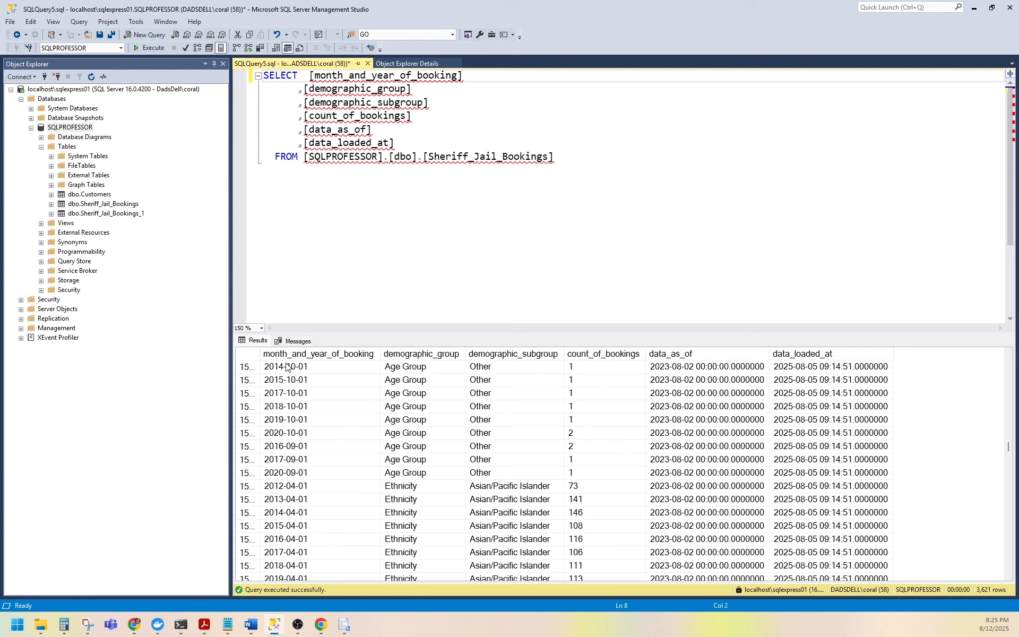
drag(260, 354, 290, 354)
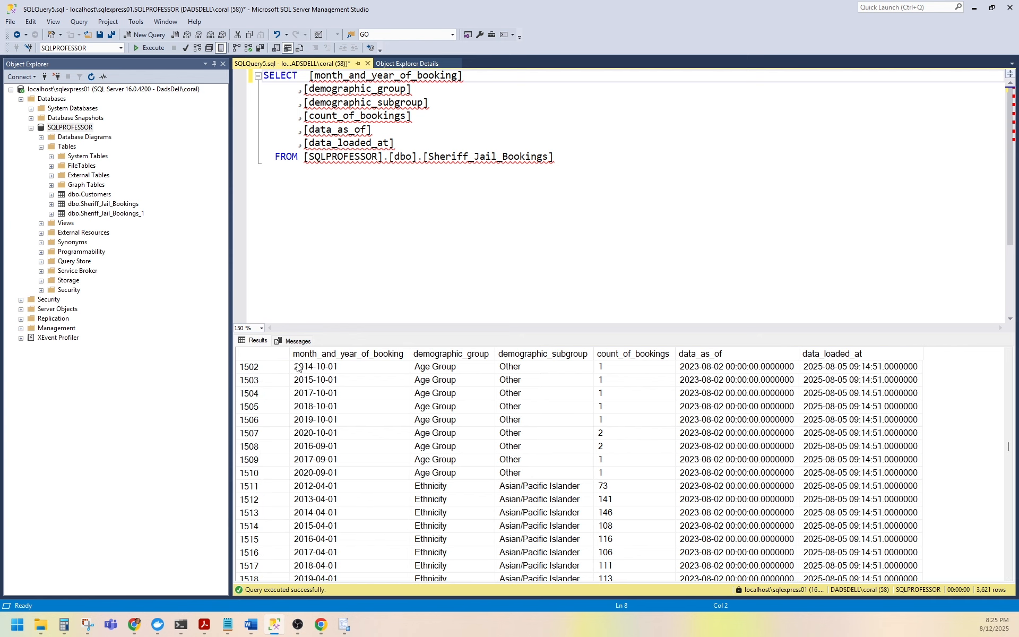
click(508, 491)
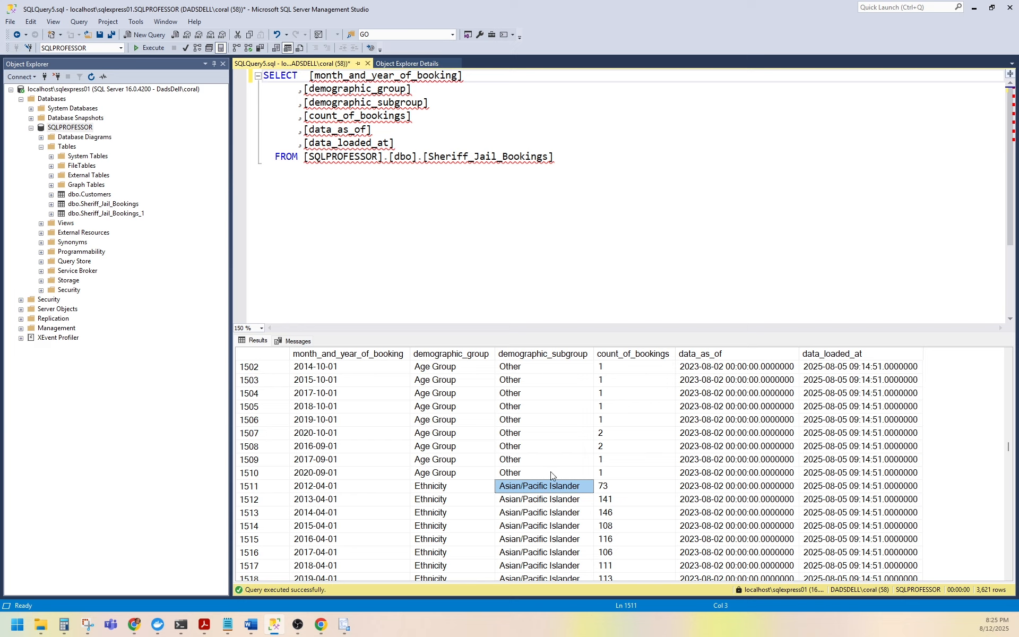
click(446, 490)
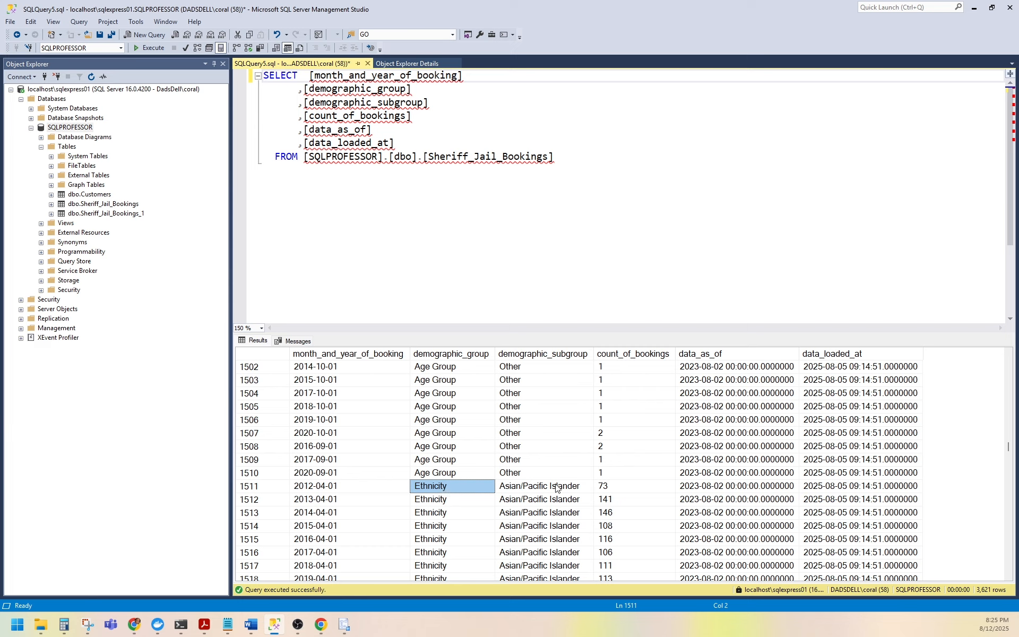
click(539, 488)
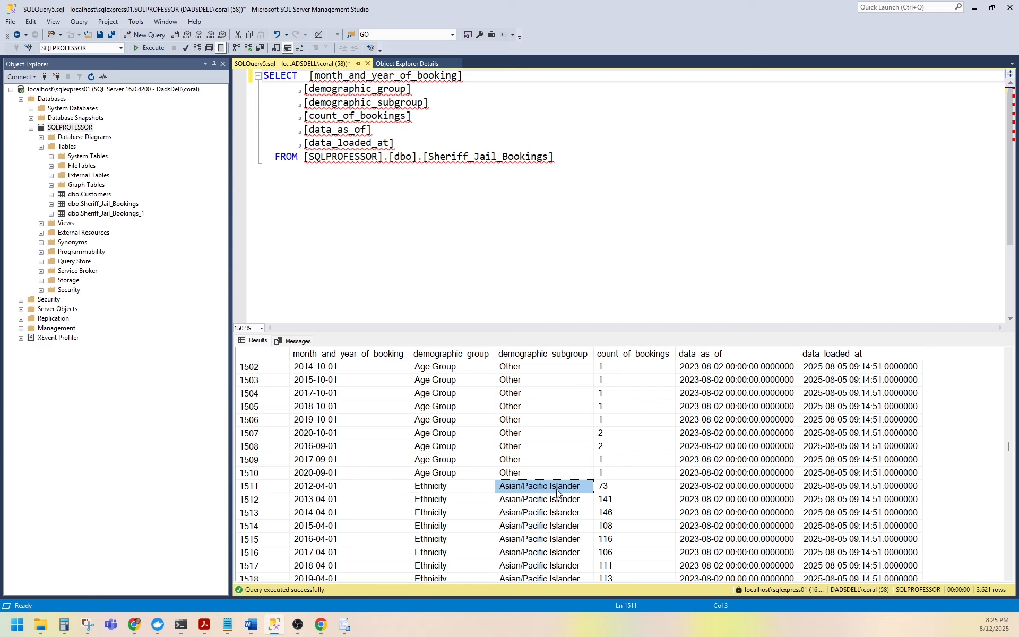
Set the output column width of both demographic_group and demographic_subgroup to 50 in the flat file's advanced column properties.
scroll(526, 491, down, 3)
scroll(525, 493, up, 2)
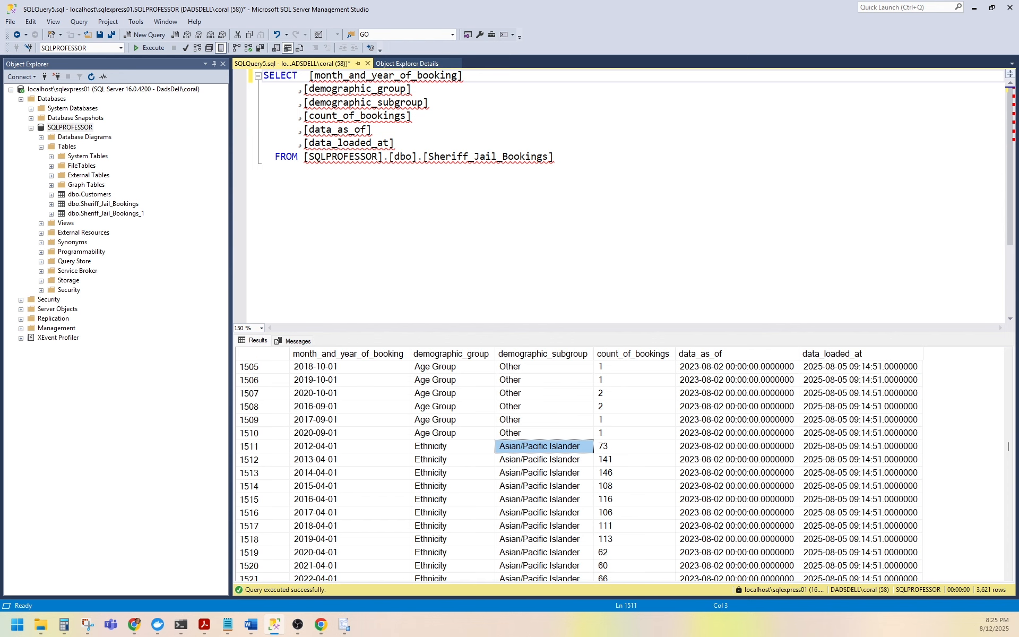
drag(0, 142, 404, 118)
click(424, 229)
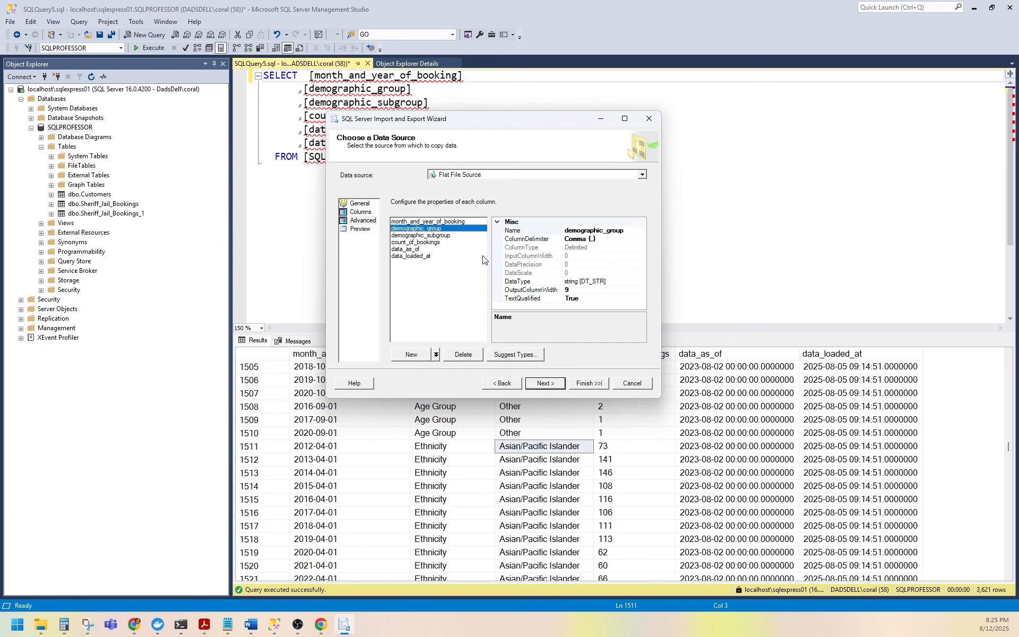
click(575, 290)
text(50)
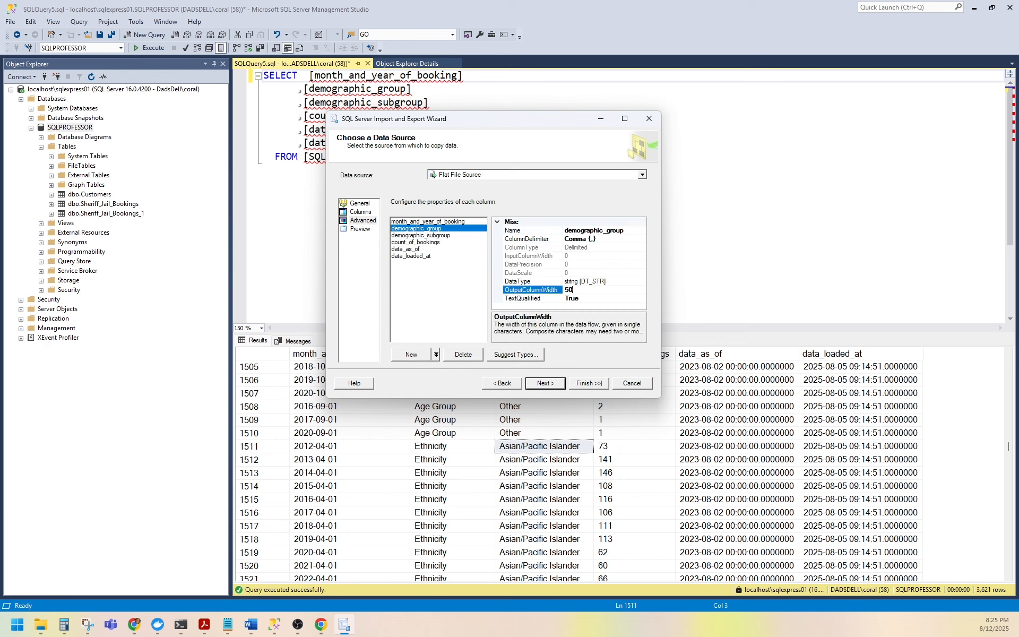
click(438, 235)
click(592, 291)
text(50)
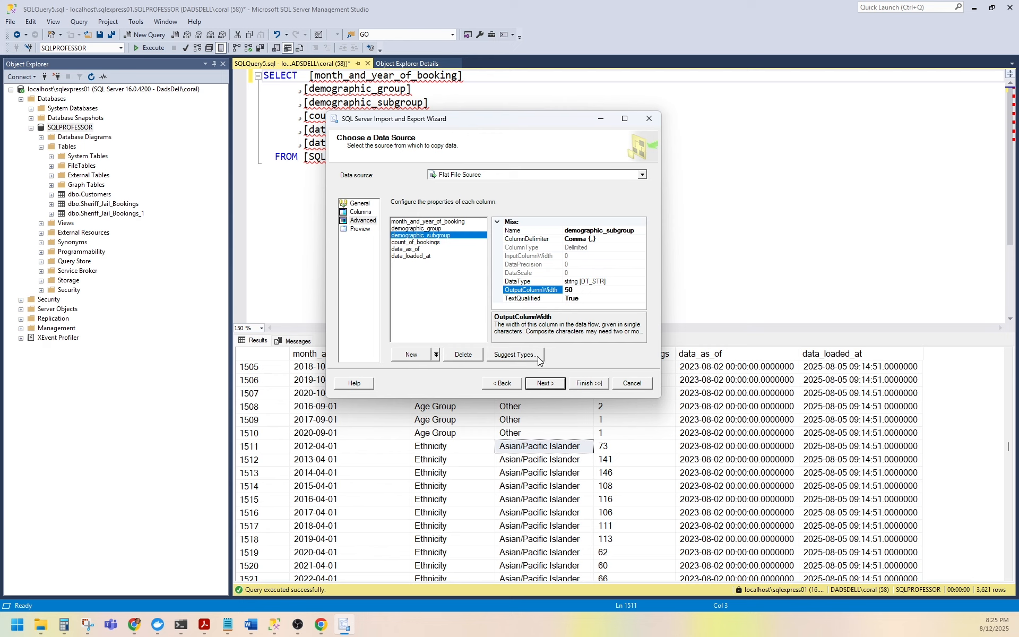
Keep SQLPROFESSOR as the destination, name the destination table Sheriff_Jail_Bookings3, and review its column mappings.
click(541, 388)
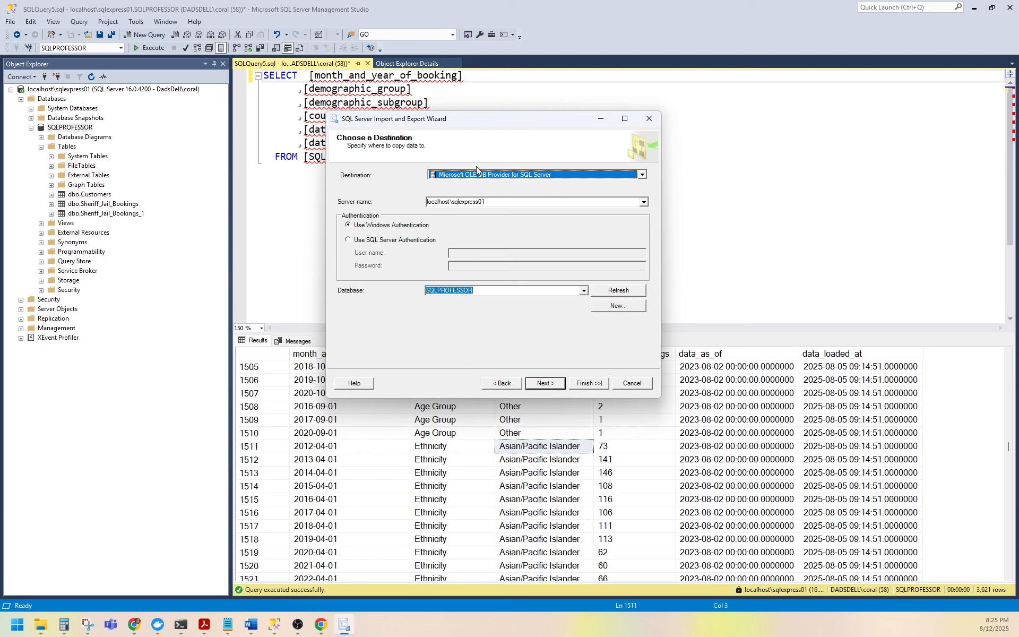
click(550, 385)
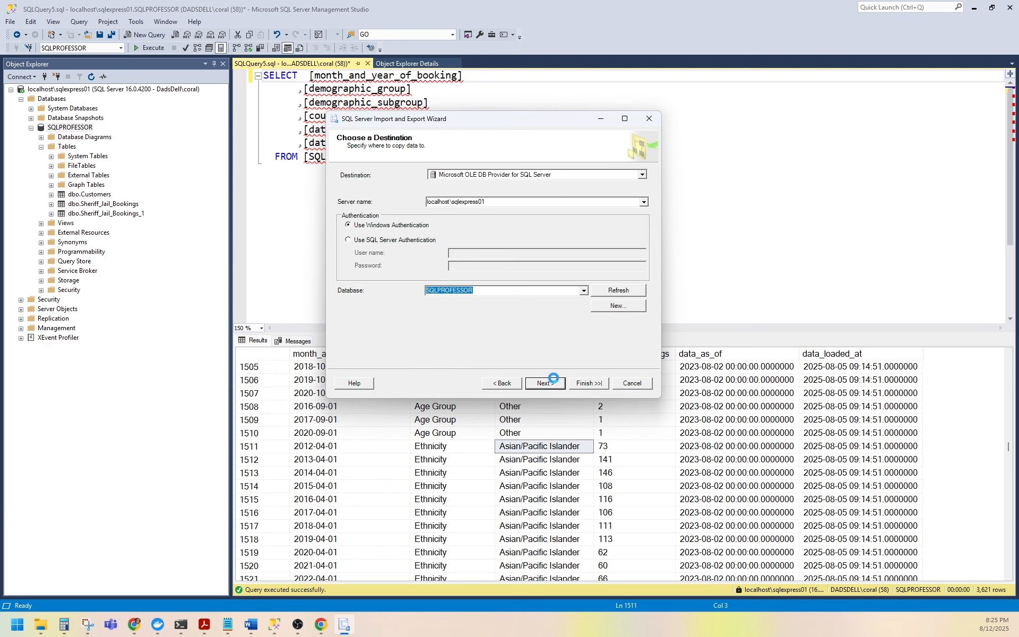
click(578, 193)
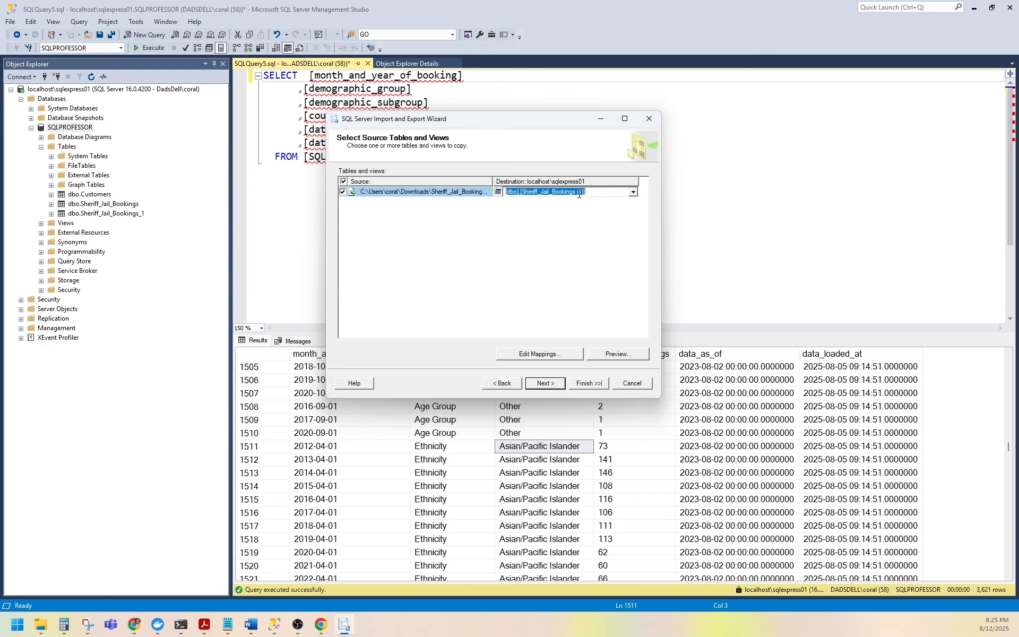
click(583, 192)
text(3)
click(549, 353)
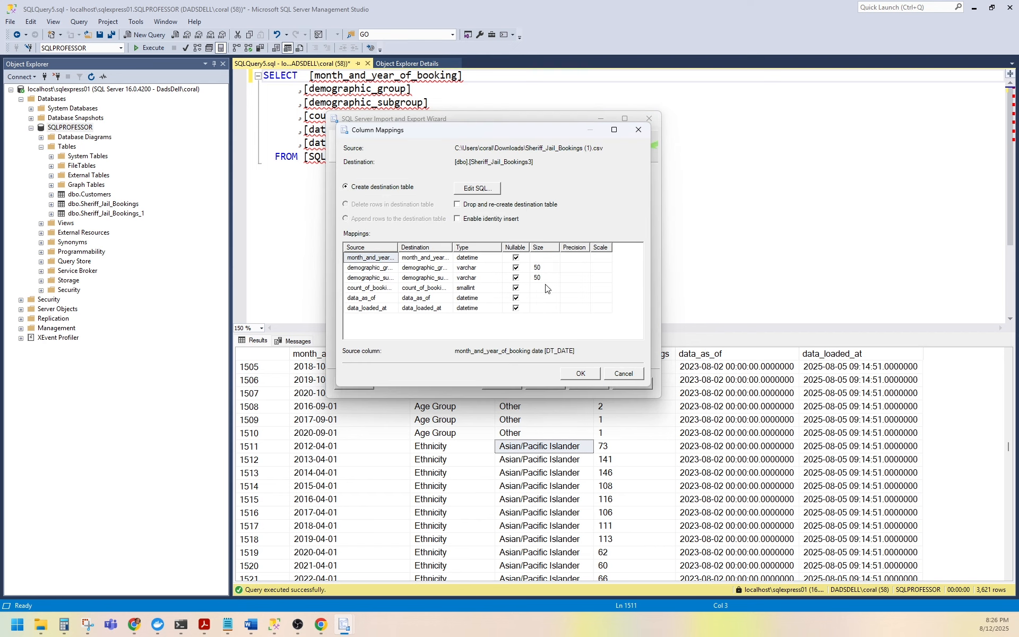
click(581, 374)
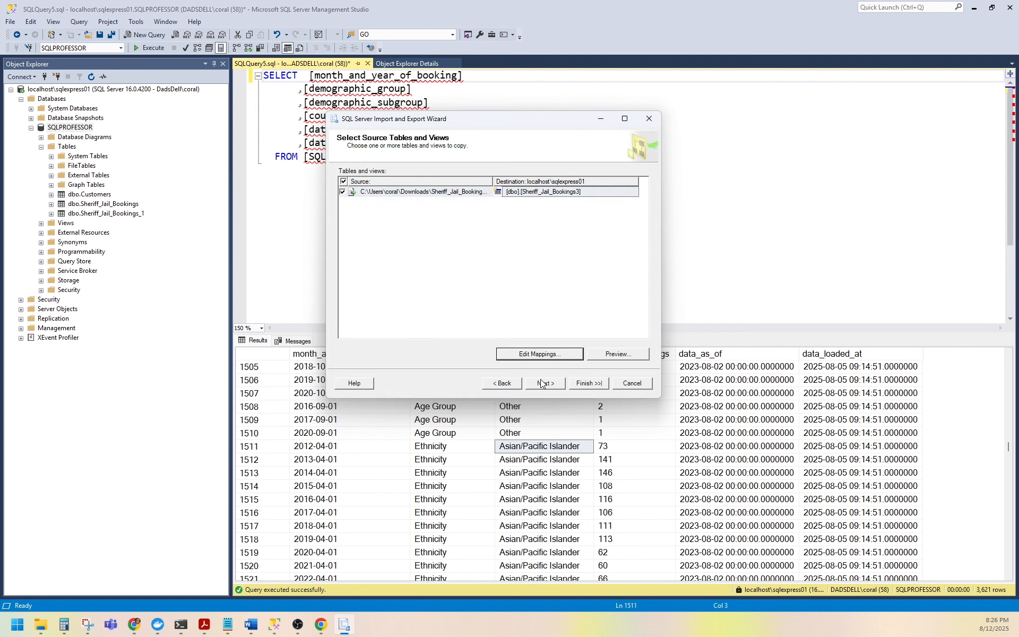
Accept the data type mappings, finish the wizard to run the import, and close it.
click(538, 382)
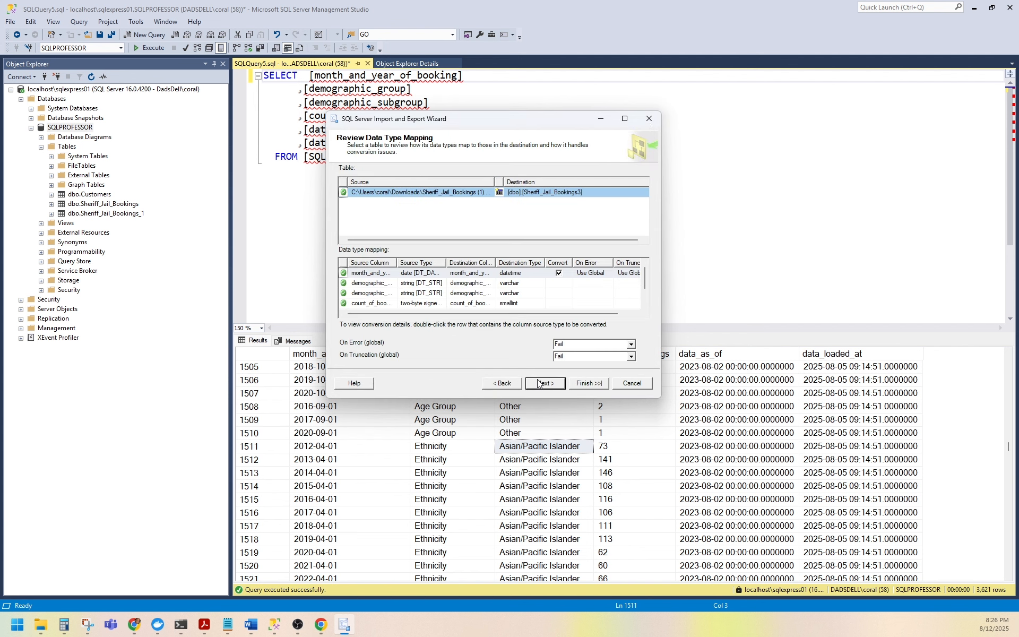
click(540, 384)
click(539, 385)
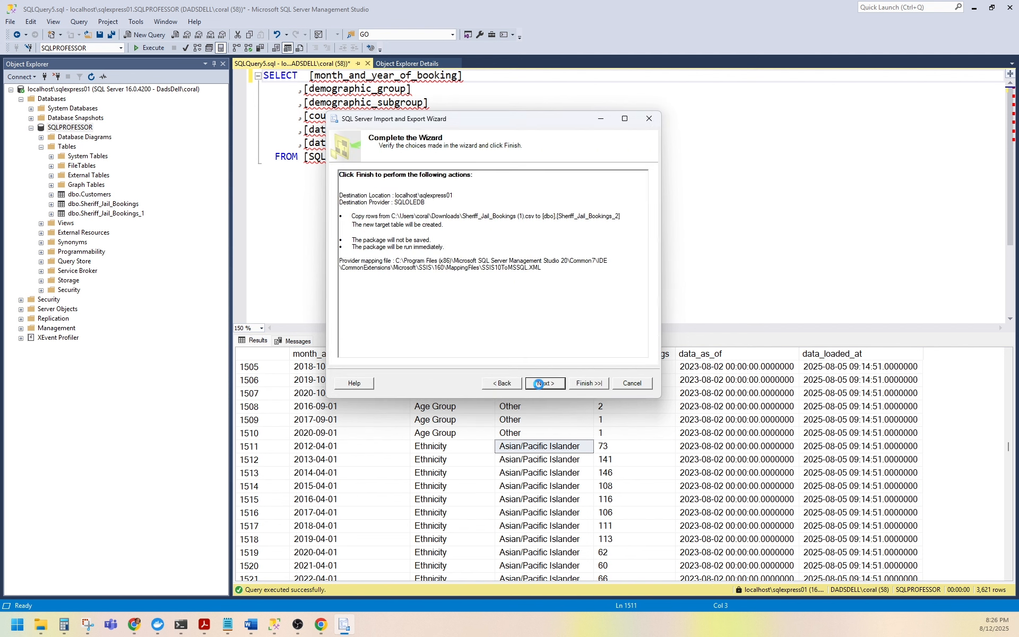
click(590, 384)
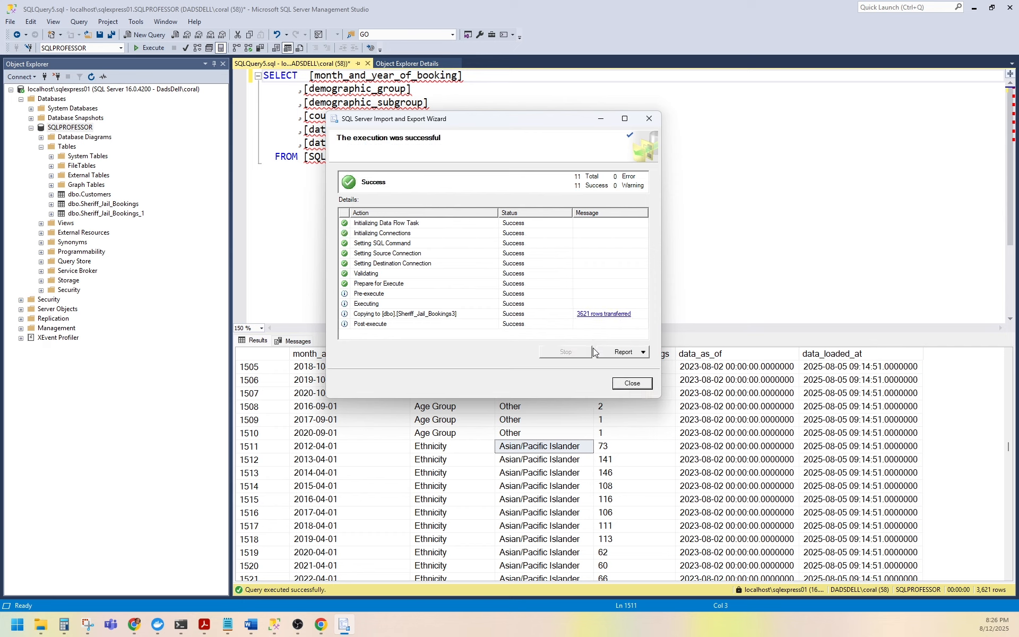
click(632, 383)
Refresh the Tables folder and expand the columns of Sheriff_Jail_Bookings_2 to examine their data types.
right_click(67, 149)
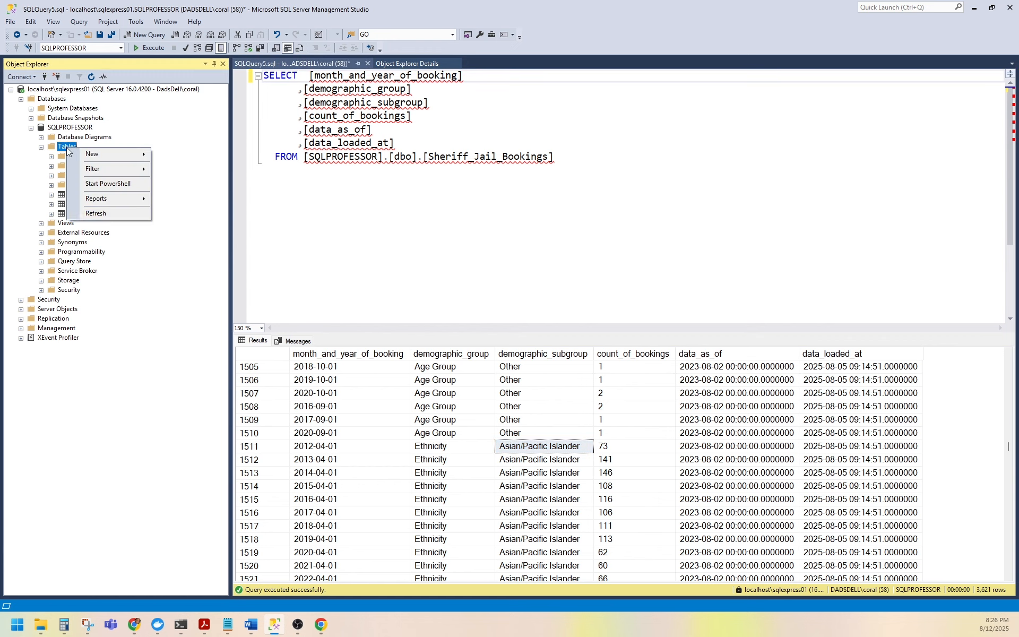
click(111, 214)
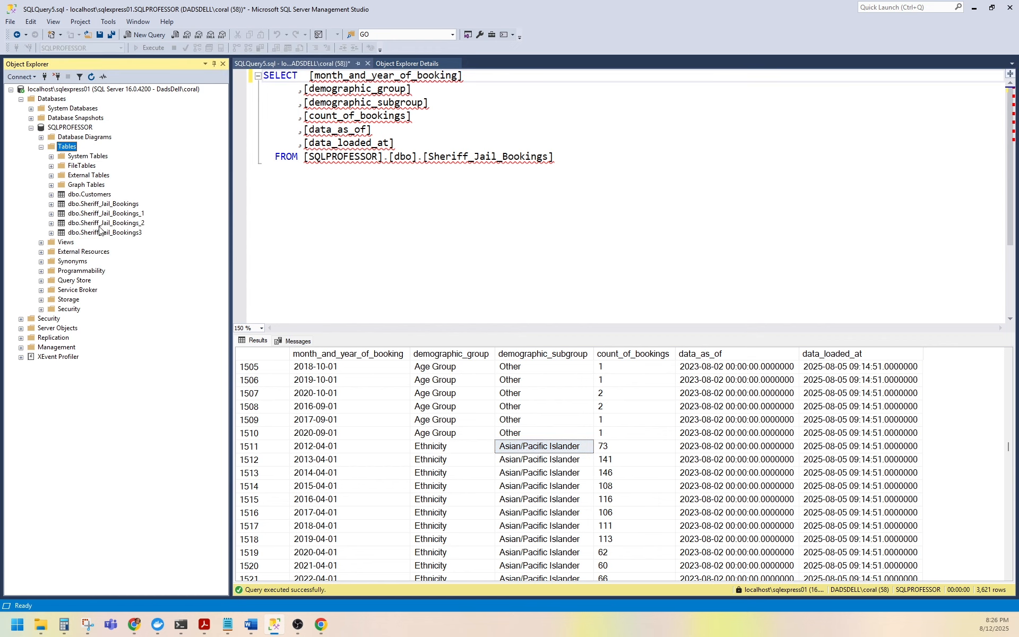
click(101, 224)
click(52, 224)
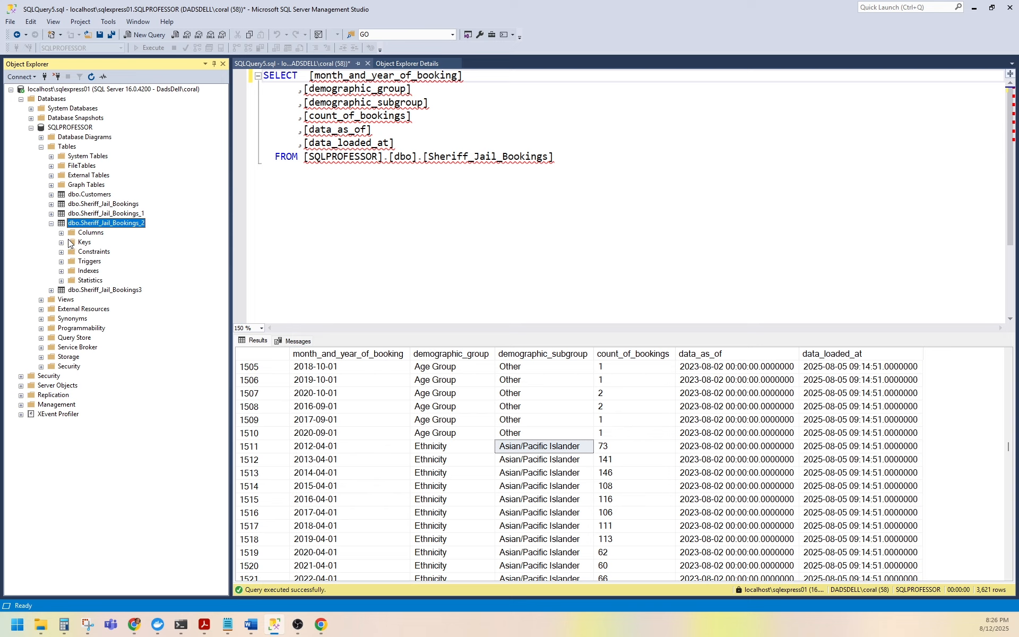
click(61, 234)
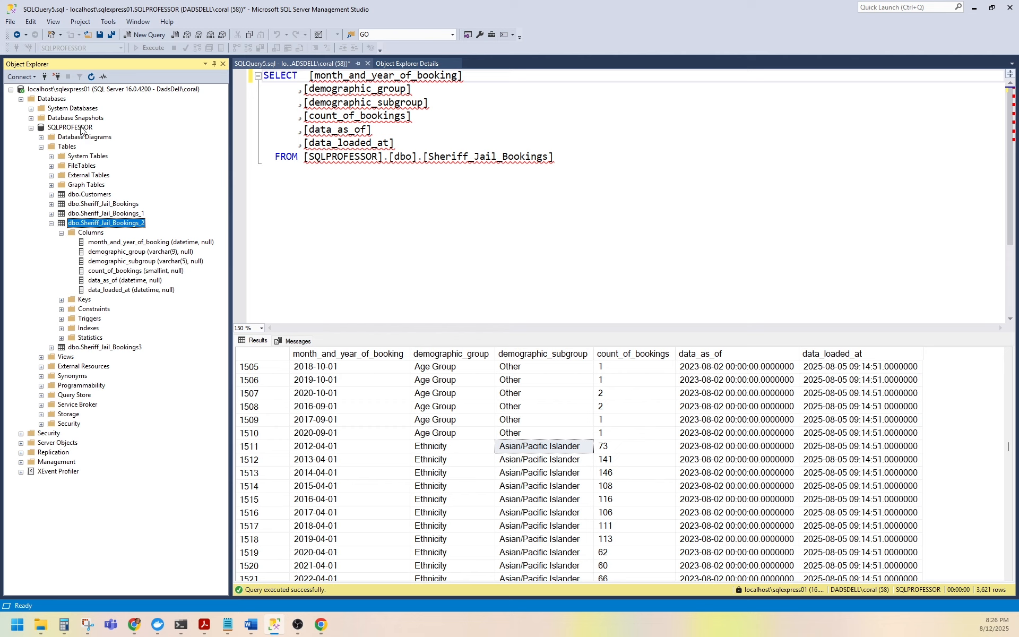
right_click(79, 128)
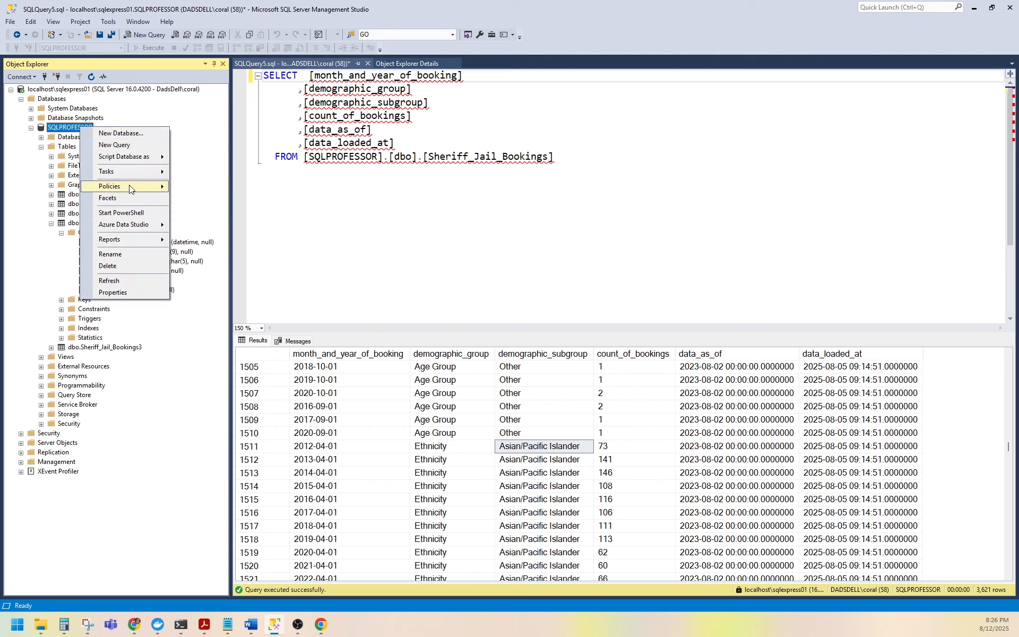
mouse_move(133, 173)
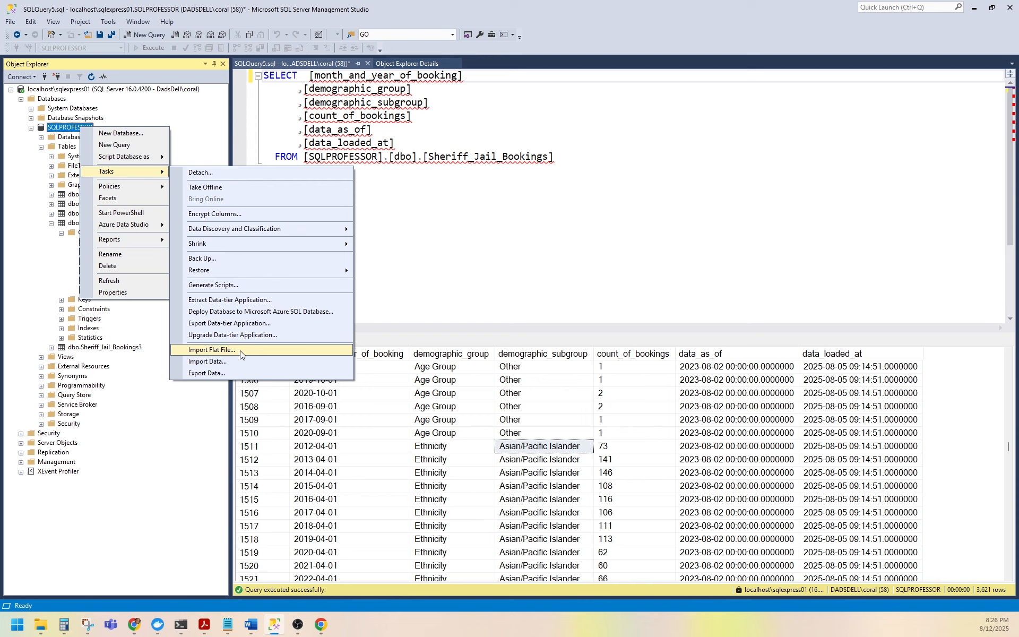
click(197, 424)
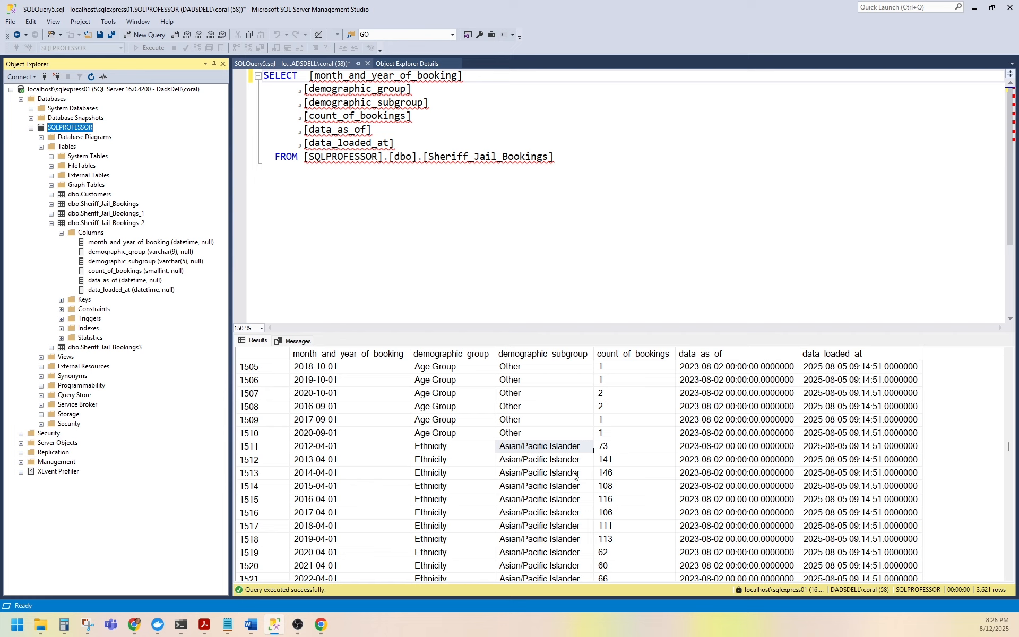
scroll(554, 473, up, 10)
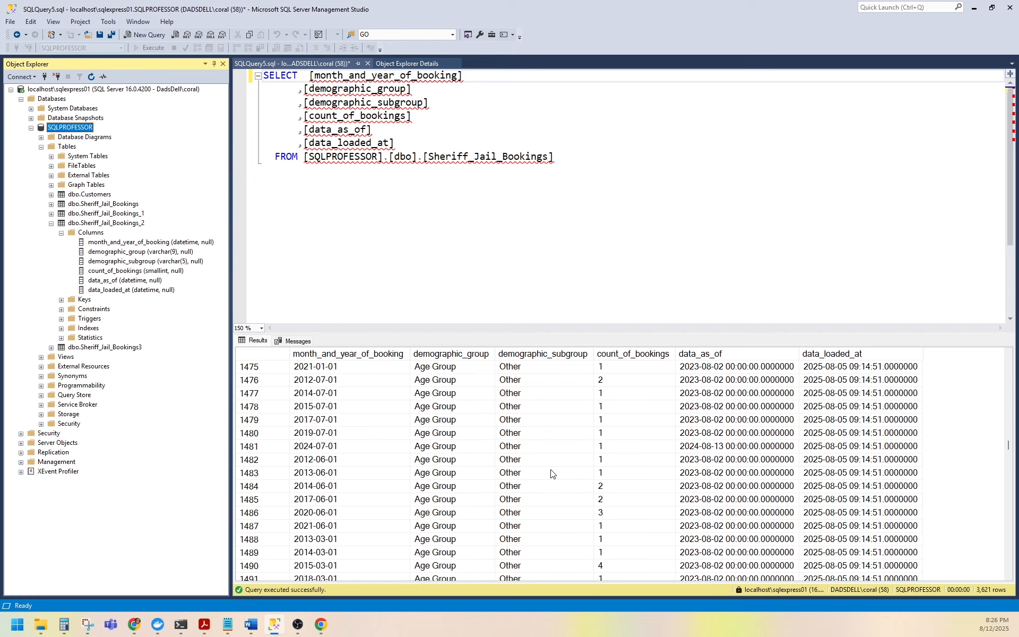
scroll(551, 473, up, 1)
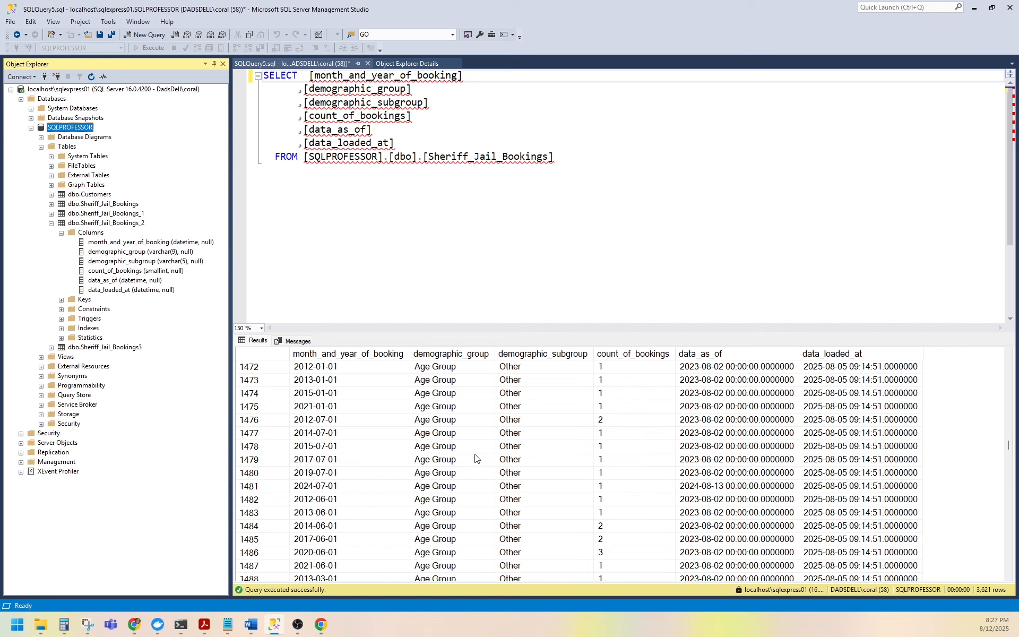